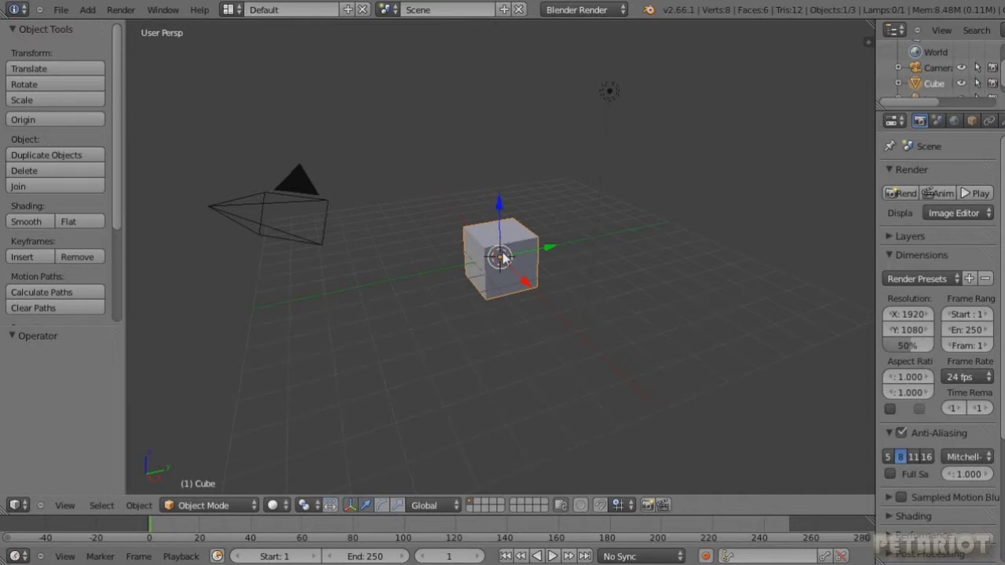
- Orbit and zoom the viewport to inspect the default cube up close
{"action": "middle_click_drag", "start_coordinate": [502, 258], "coordinate": [514, 284]}
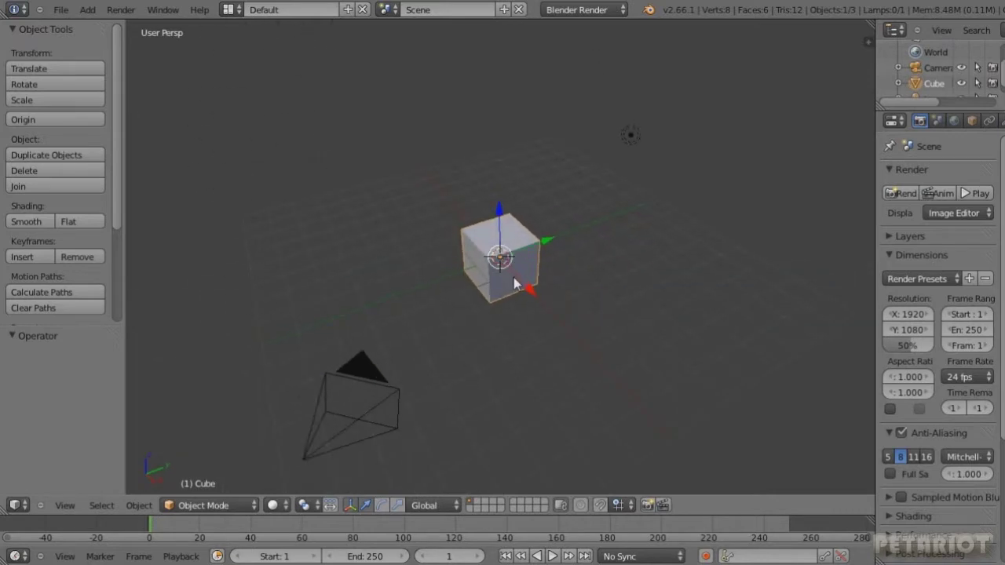
{"action": "scroll", "coordinate": [512, 272], "scroll_direction": "up", "scroll_amount": 7}
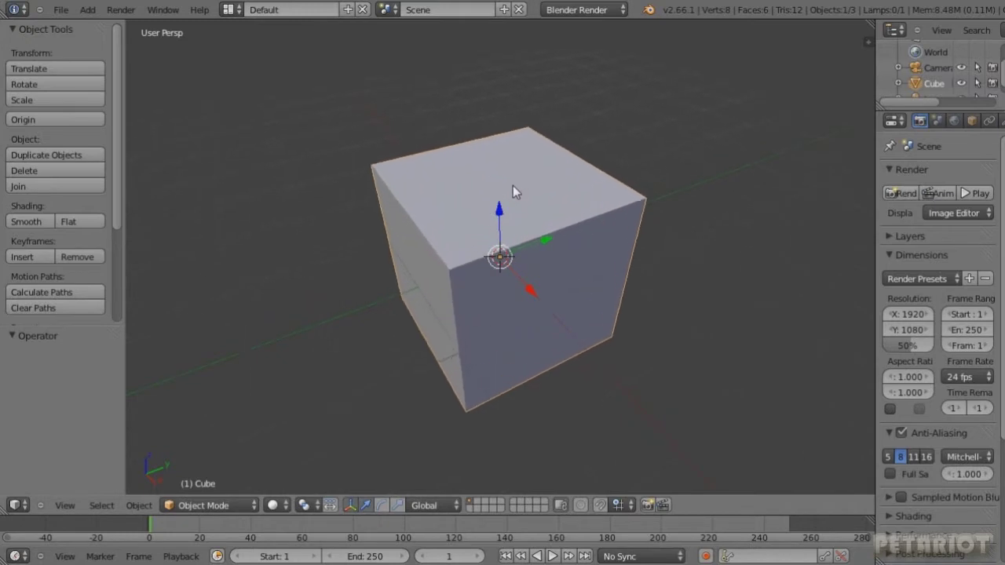
{"action": "mouse_move", "coordinate": [519, 295]}
{"action": "middle_mouse_down"}
{"action": "mouse_move", "coordinate": [520, 256]}
{"action": "mouse_move", "coordinate": [524, 292]}
{"action": "middle_mouse_up"}
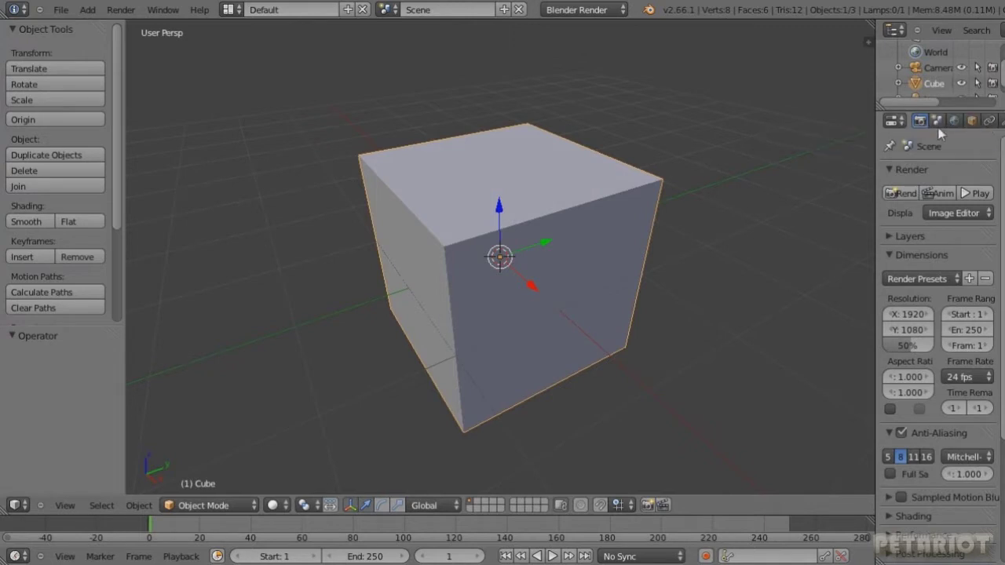
{"action": "scroll", "coordinate": [938, 120], "scroll_direction": "right", "scroll_amount": 5}
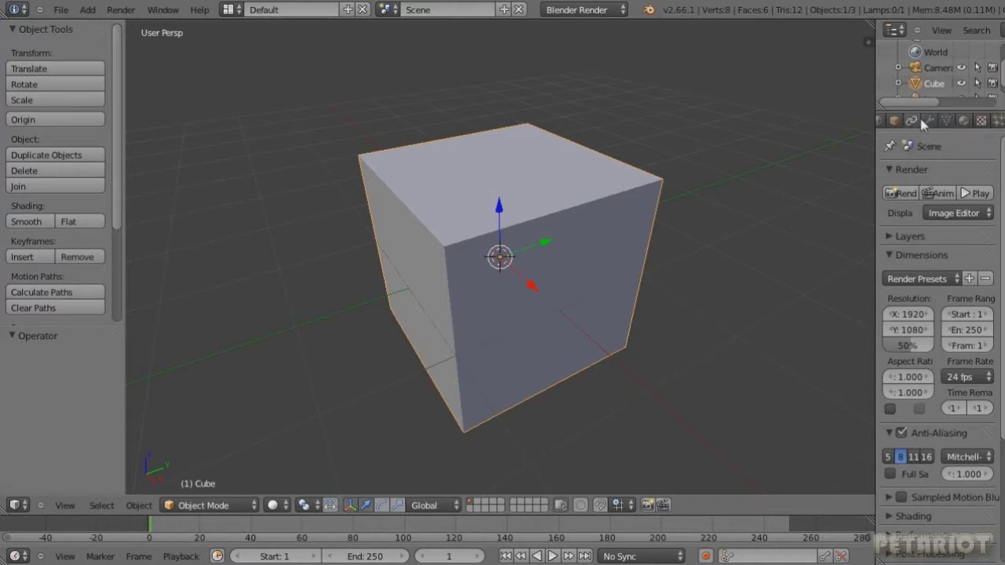
- Widen the Properties editor and bring up the cube's empty modifier settings
{"action": "scroll", "coordinate": [941, 122], "scroll_direction": "left", "scroll_amount": 5}
{"action": "scroll", "coordinate": [938, 120], "scroll_direction": "right", "scroll_amount": 5}
{"action": "scroll", "coordinate": [938, 120], "scroll_direction": "left", "scroll_amount": 3}
{"action": "scroll", "coordinate": [894, 120], "scroll_direction": "left", "scroll_amount": 3}
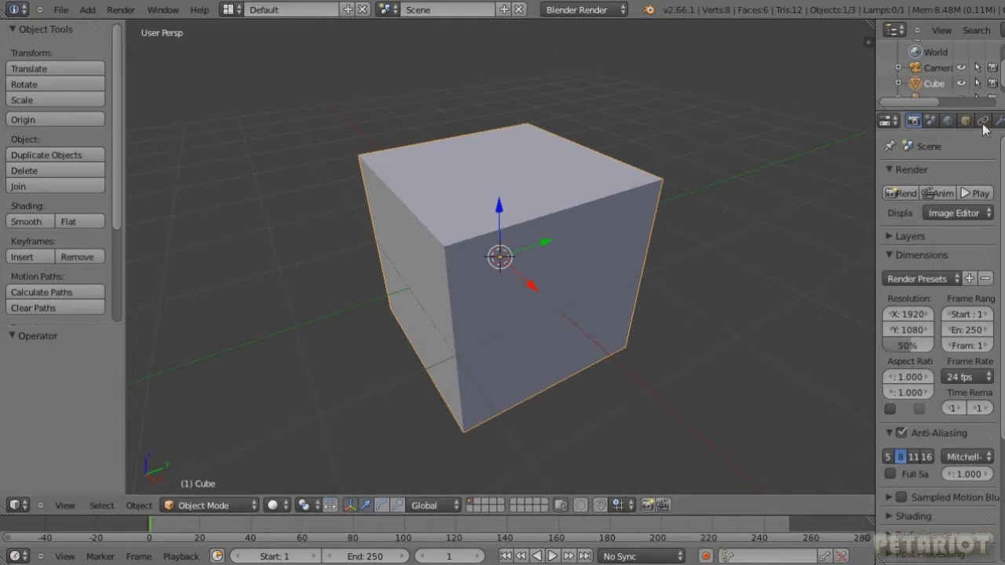
{"action": "left_click_drag", "start_coordinate": [874, 147], "coordinate": [782, 151]}
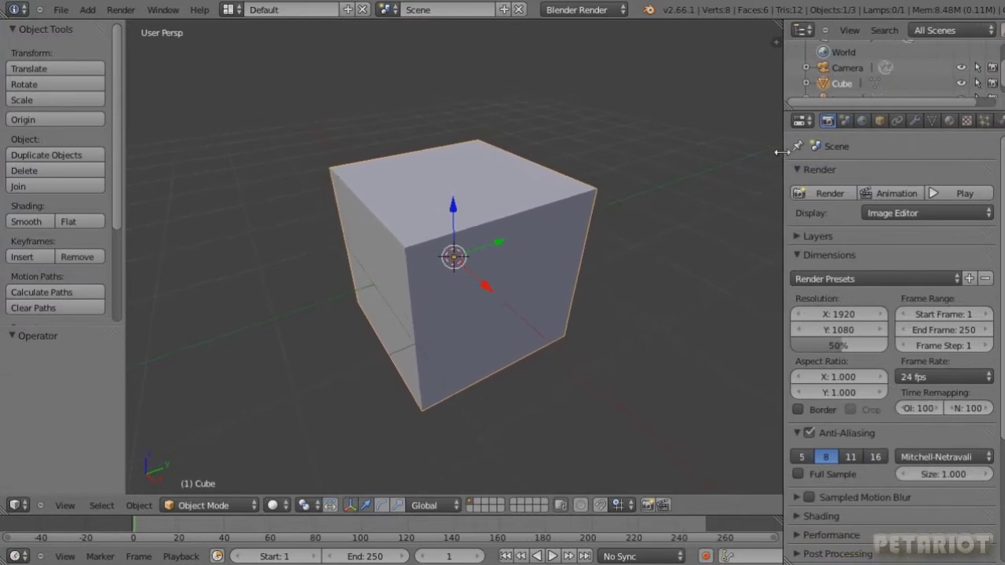
{"action": "left_click", "coordinate": [915, 122]}
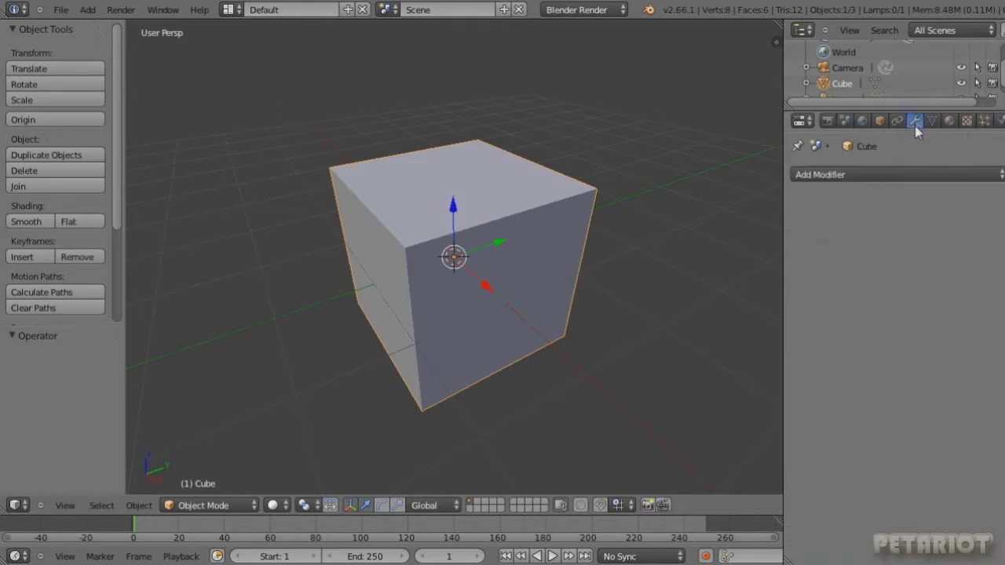
- Add a Simple Deform modifier to the cube, giving a default Twist at factor 0.350
{"action": "left_click", "coordinate": [885, 176]}
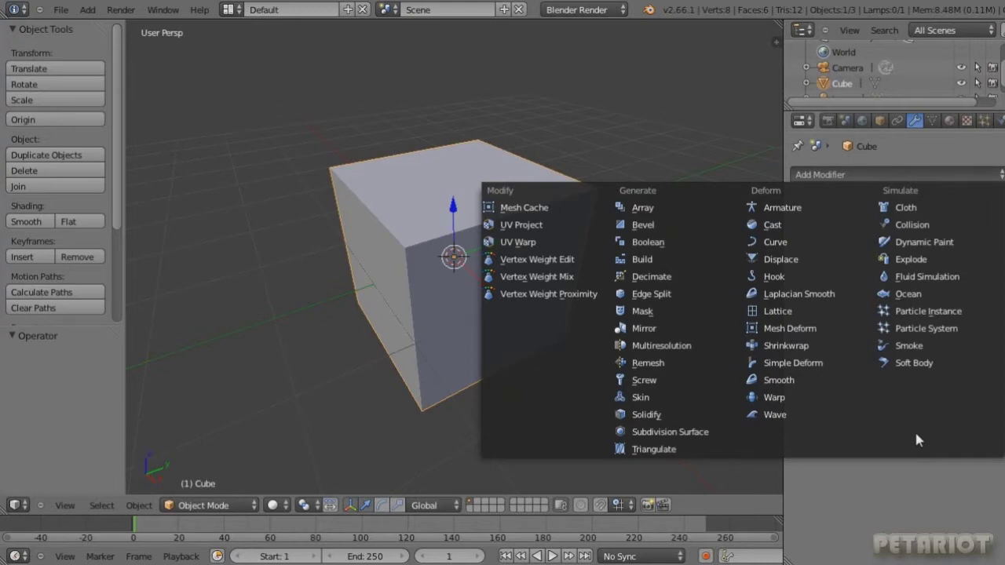
{"action": "left_click", "coordinate": [817, 365]}
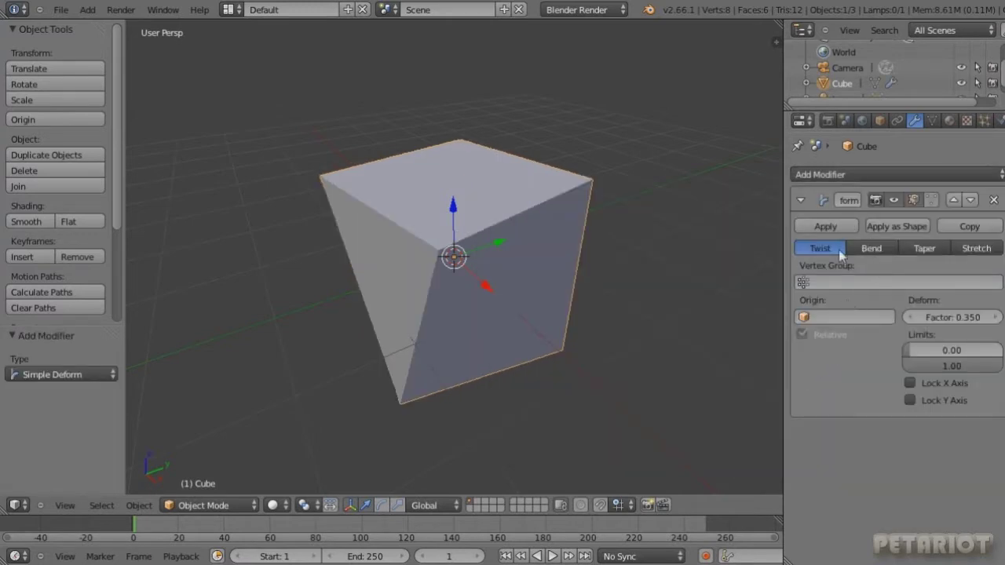
{"action": "middle_click_drag", "start_coordinate": [424, 323], "coordinate": [543, 336]}
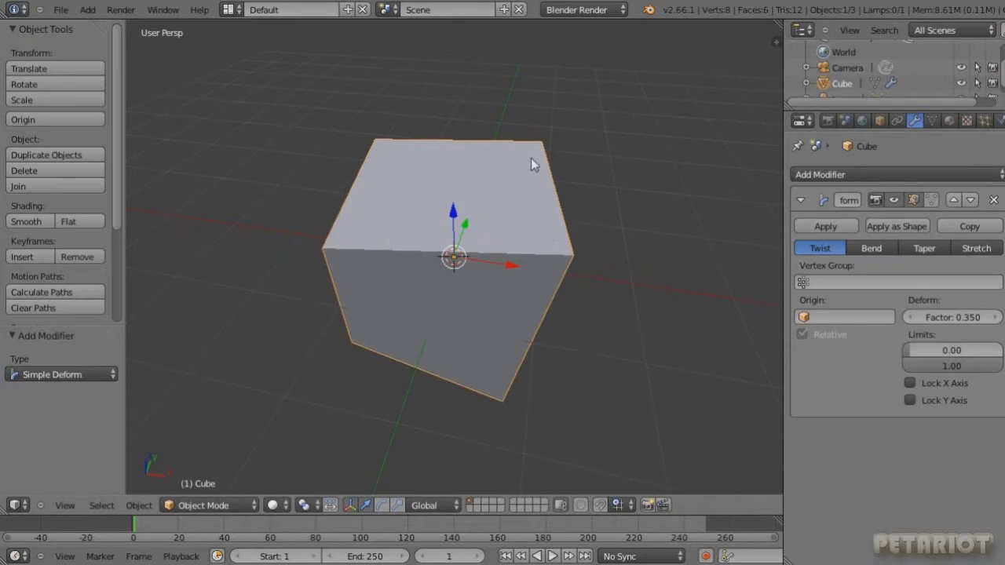
- Preview Bend and Taper on the Simple Deform, then settle on Stretch mode
{"action": "middle_click_drag", "start_coordinate": [530, 257], "coordinate": [432, 197]}
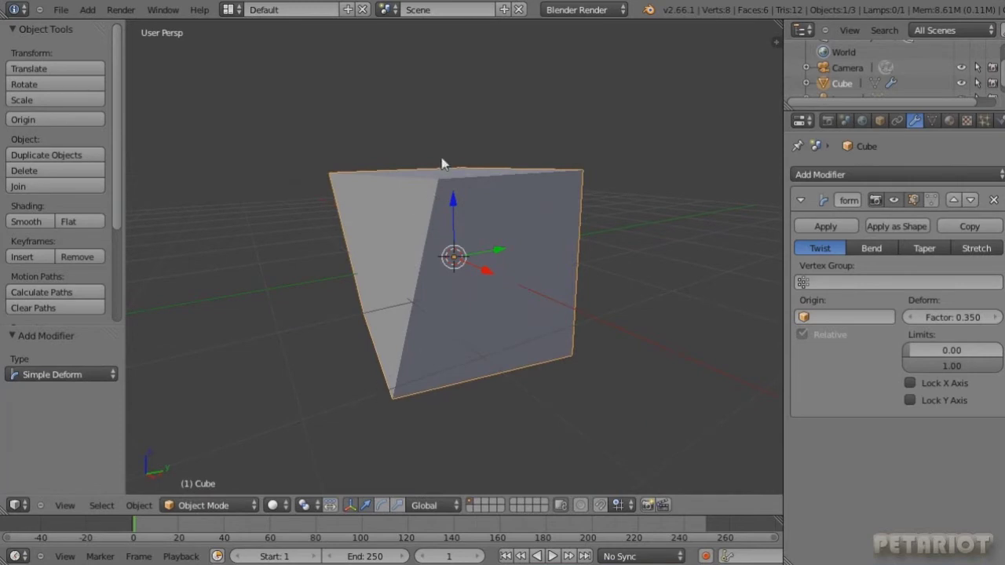
{"action": "middle_click_drag", "start_coordinate": [545, 246], "coordinate": [471, 242]}
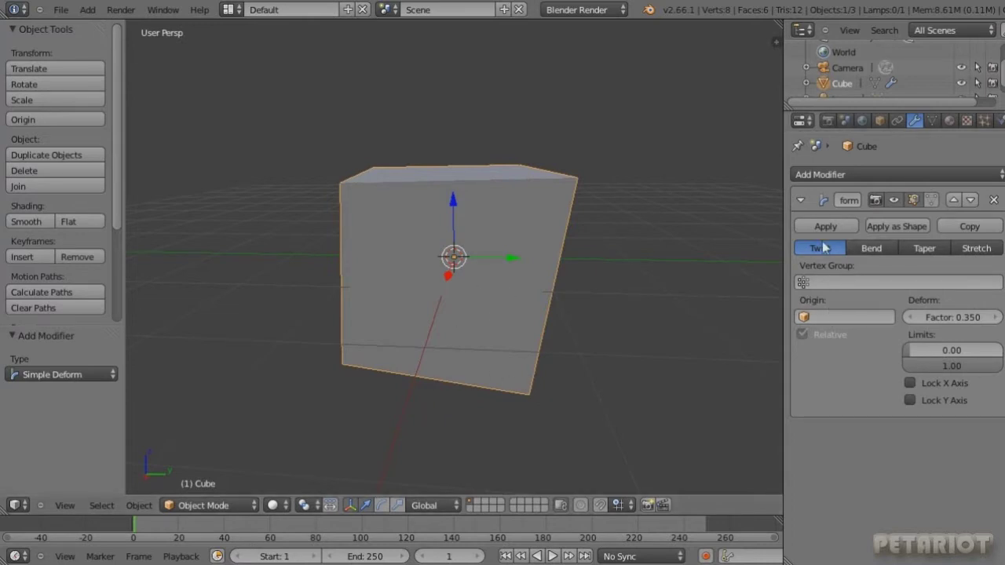
{"action": "left_click", "coordinate": [869, 249]}
{"action": "middle_click_drag", "start_coordinate": [529, 225], "coordinate": [499, 325]}
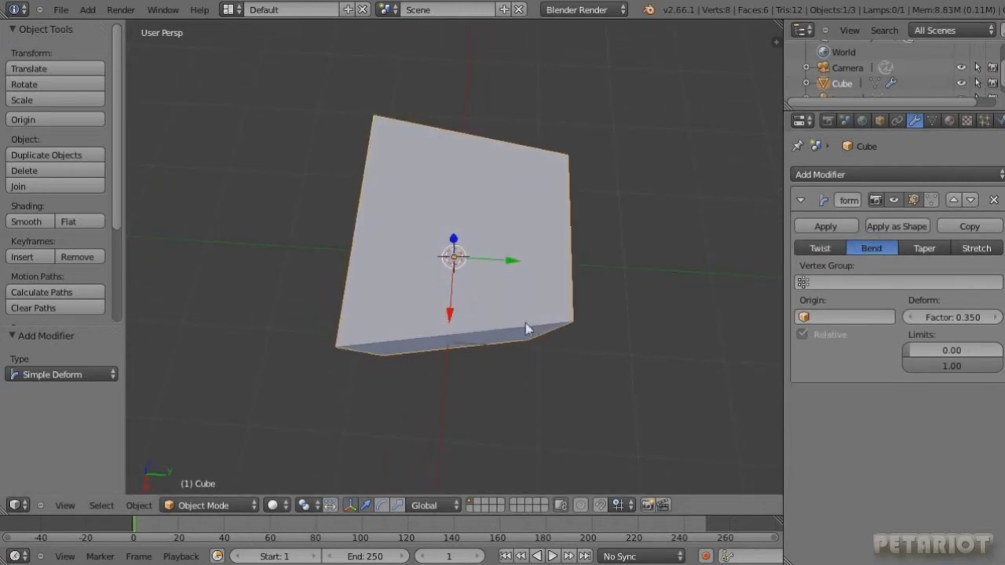
{"action": "left_click", "coordinate": [924, 248]}
{"action": "middle_click_drag", "start_coordinate": [531, 328], "coordinate": [534, 220]}
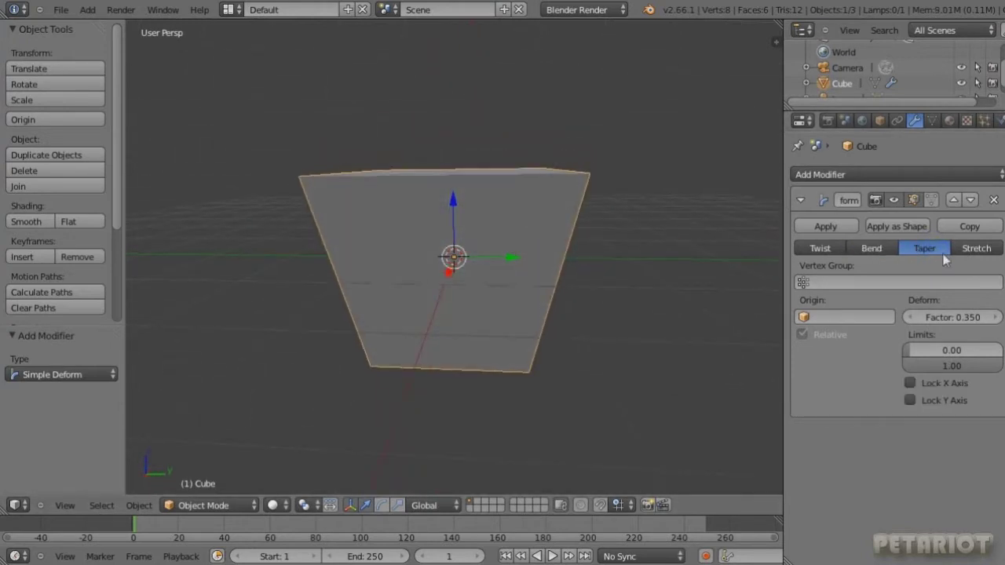
{"action": "left_click", "coordinate": [981, 250]}
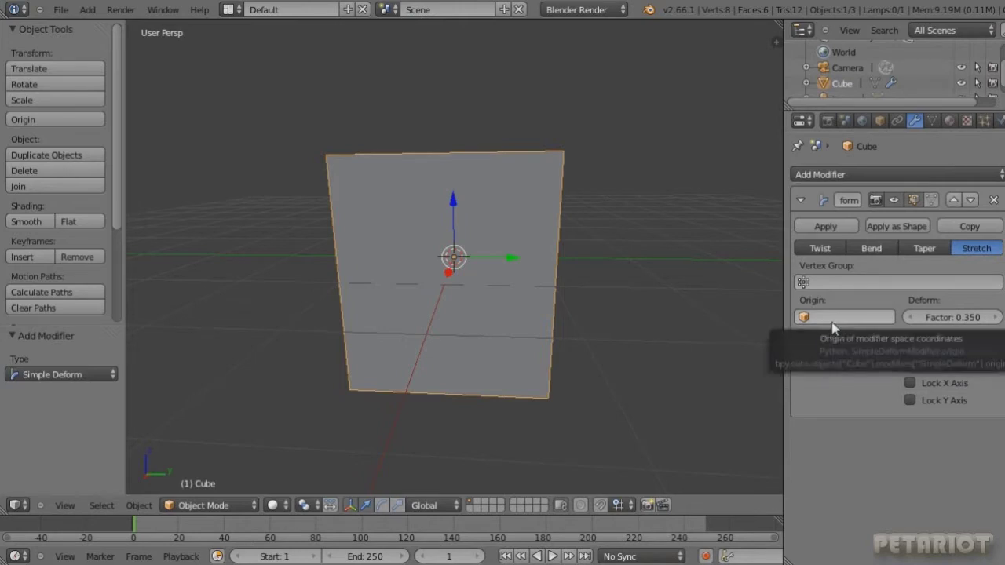
{"action": "middle_click_drag", "start_coordinate": [505, 305], "coordinate": [768, 221]}
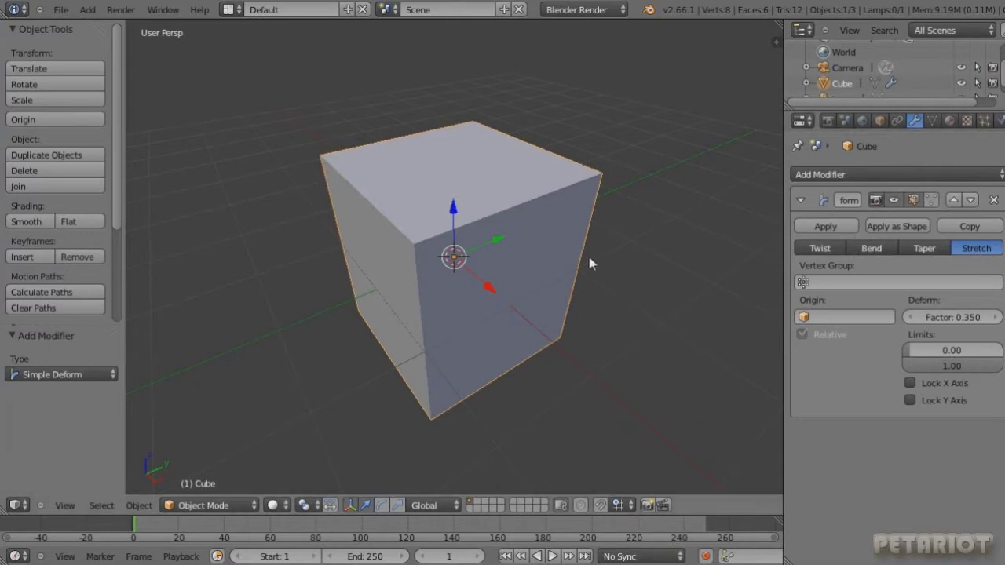
- In Edit Mode, revert the deform to Twist and subdivide the cube with 7 cuts
{"action": "key", "text": "Tab"}
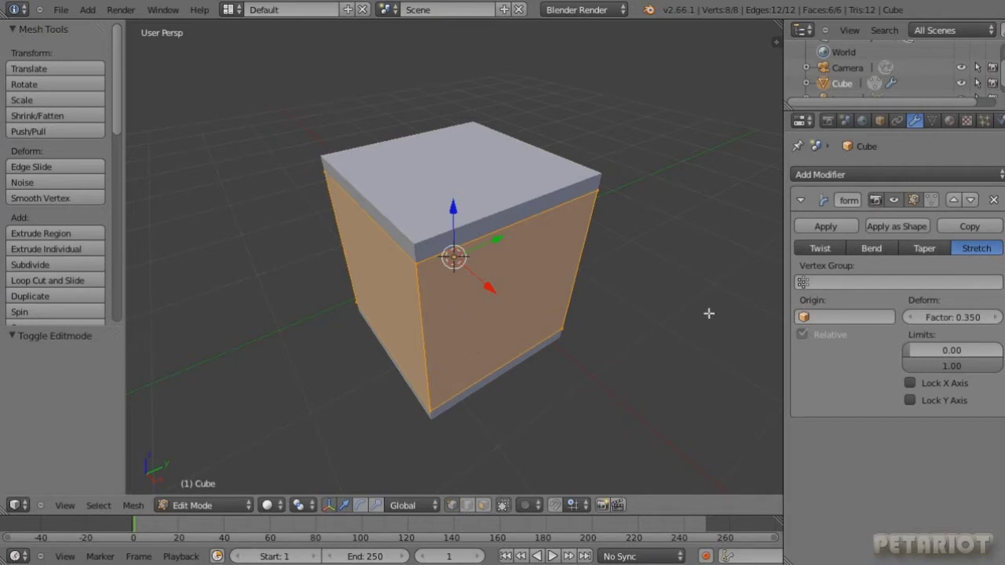
{"action": "left_click", "coordinate": [811, 249]}
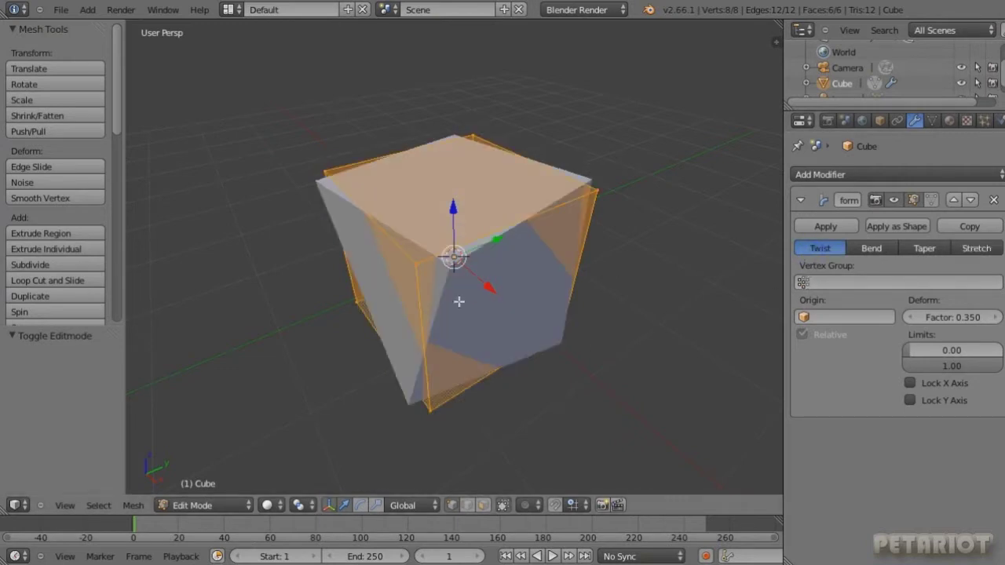
{"action": "left_click", "coordinate": [88, 266]}
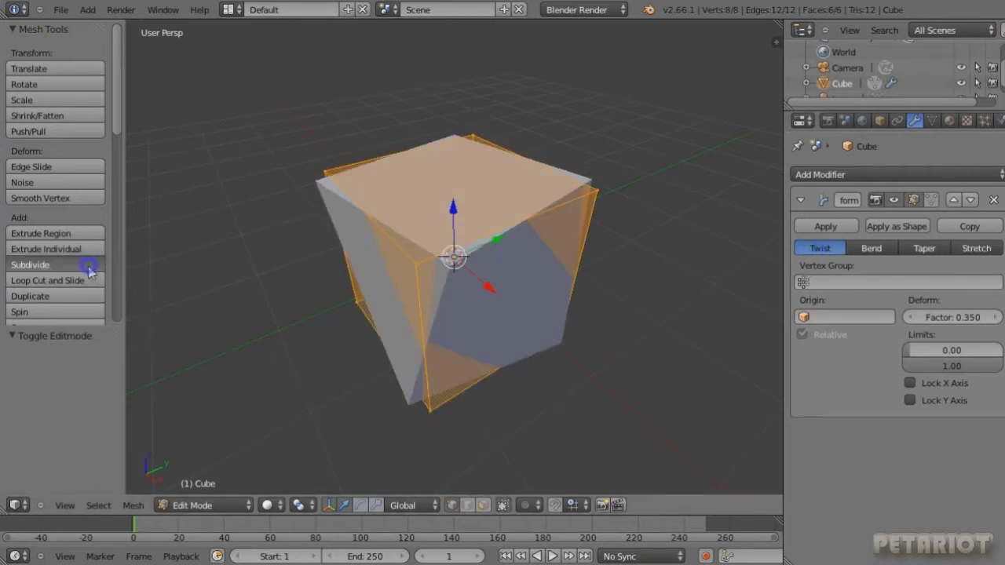
{"action": "left_click", "coordinate": [63, 374]}
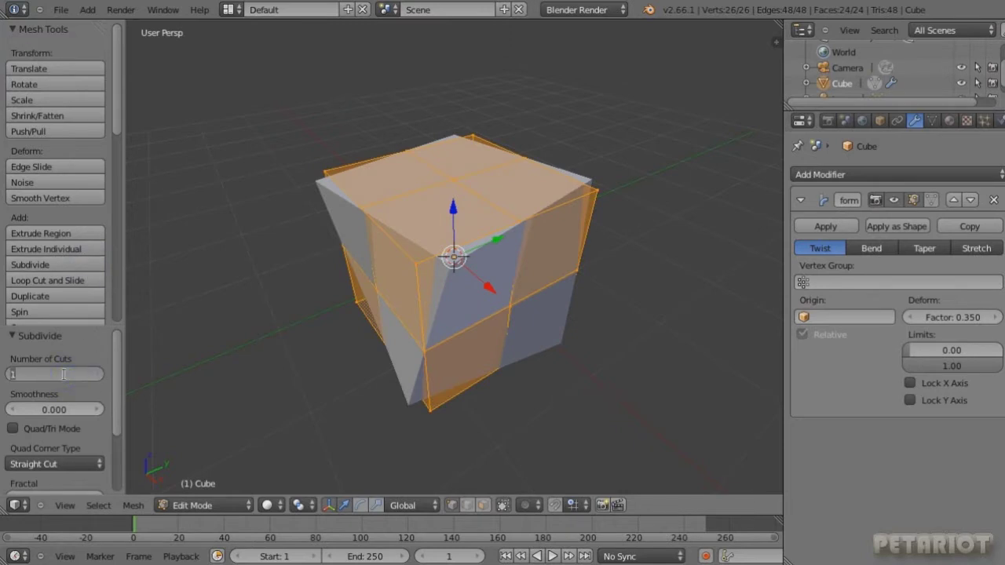
{"action": "type", "text": "7"}
{"action": "key", "text": "Return"}
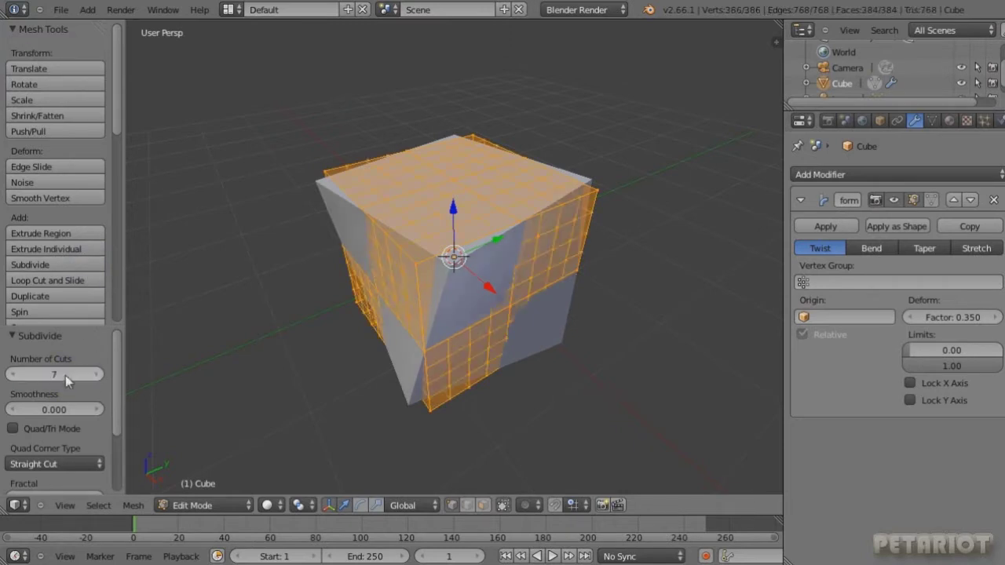
{"action": "middle_click_drag", "start_coordinate": [465, 321], "coordinate": [449, 358]}
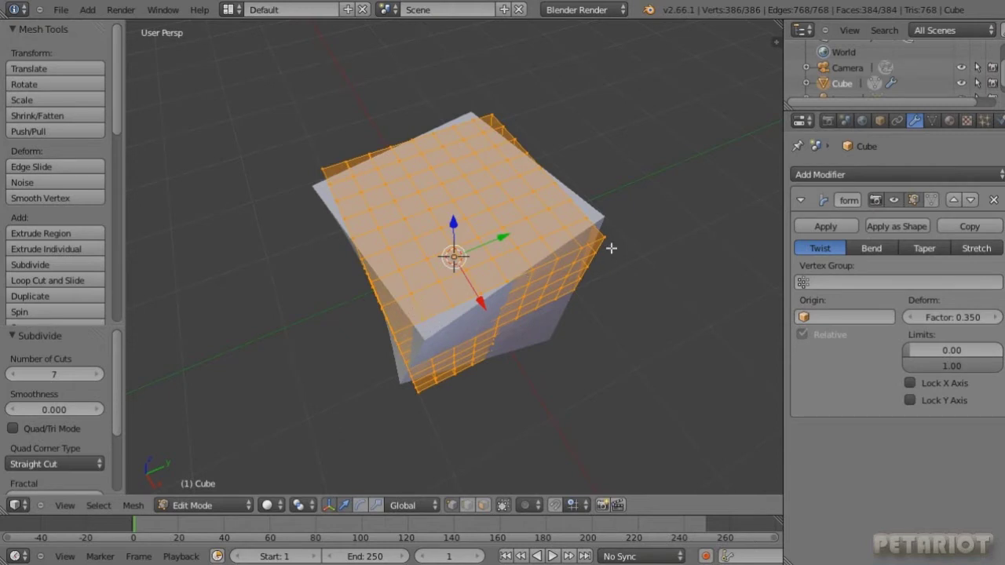
{"action": "middle_click_drag", "start_coordinate": [493, 328], "coordinate": [531, 290]}
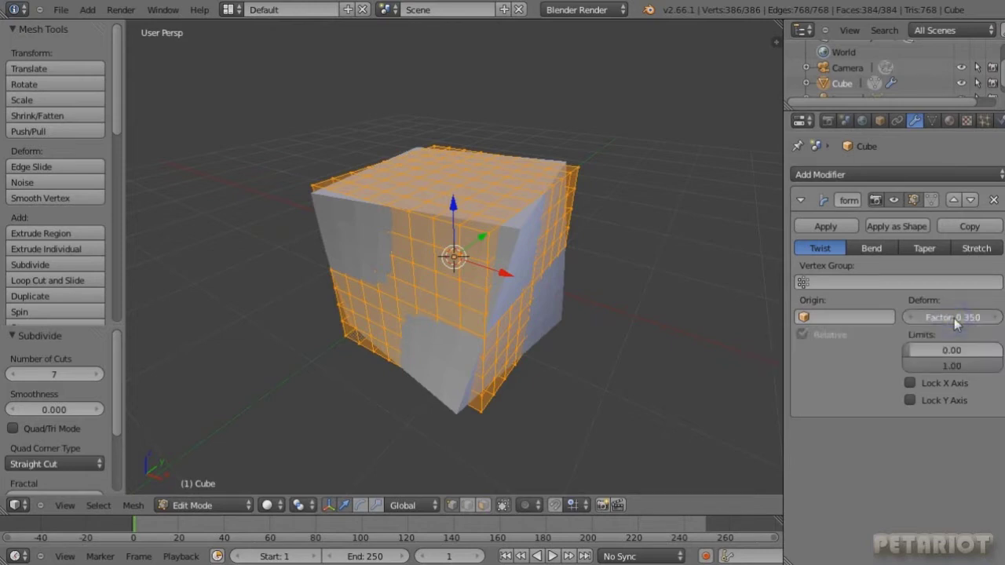
- Tune the Twist factor, trying 0.700 and 0.704, checking the spiral from several angles
{"action": "left_click_drag", "start_coordinate": [954, 318], "coordinate": [923, 319]}
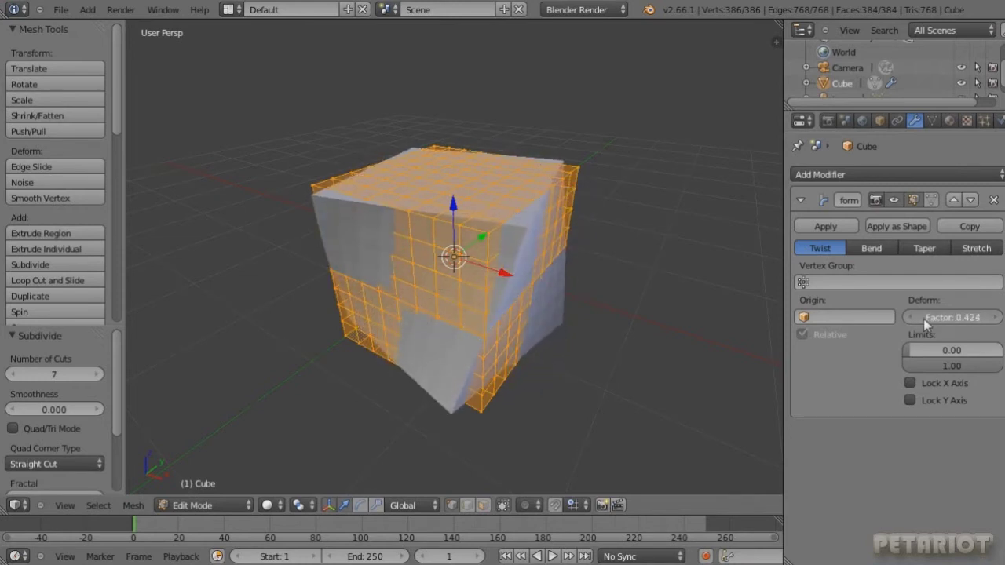
{"action": "left_click_drag", "start_coordinate": [847, 319], "coordinate": [750, 315]}
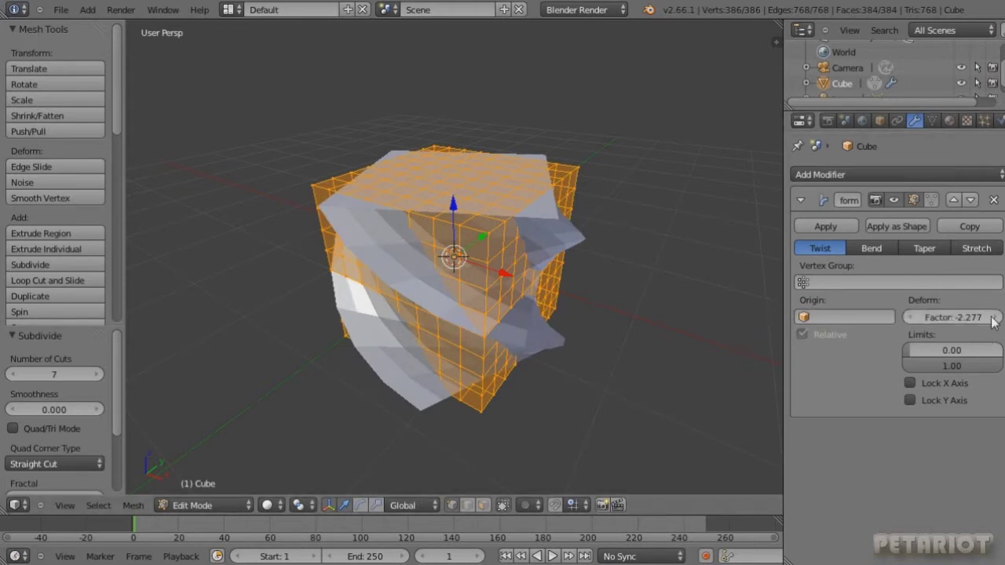
{"action": "left_click", "coordinate": [954, 317]}
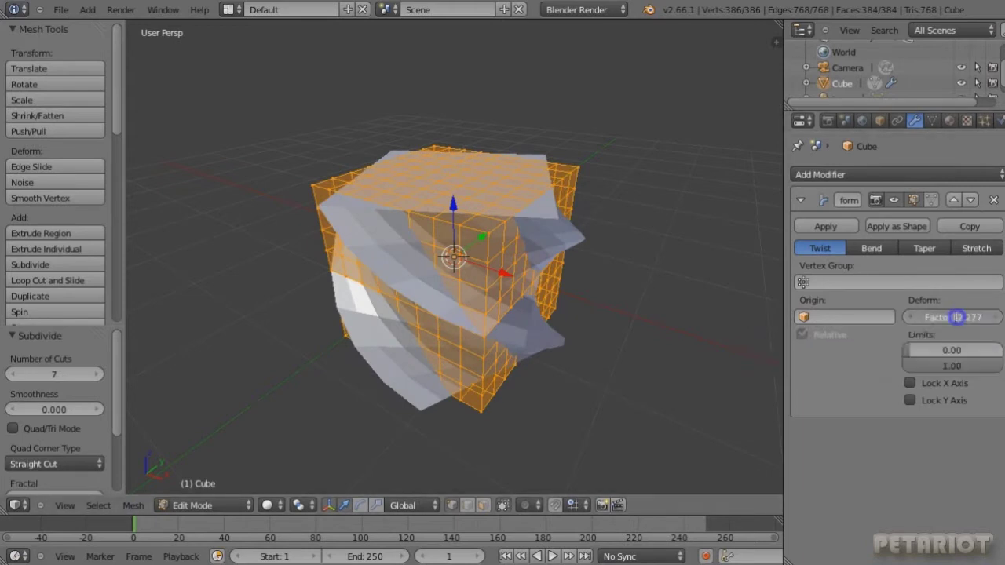
{"action": "type", "text": "0.7"}
{"action": "key", "text": "Return"}
{"action": "middle_click_drag", "start_coordinate": [413, 314], "coordinate": [544, 348]}
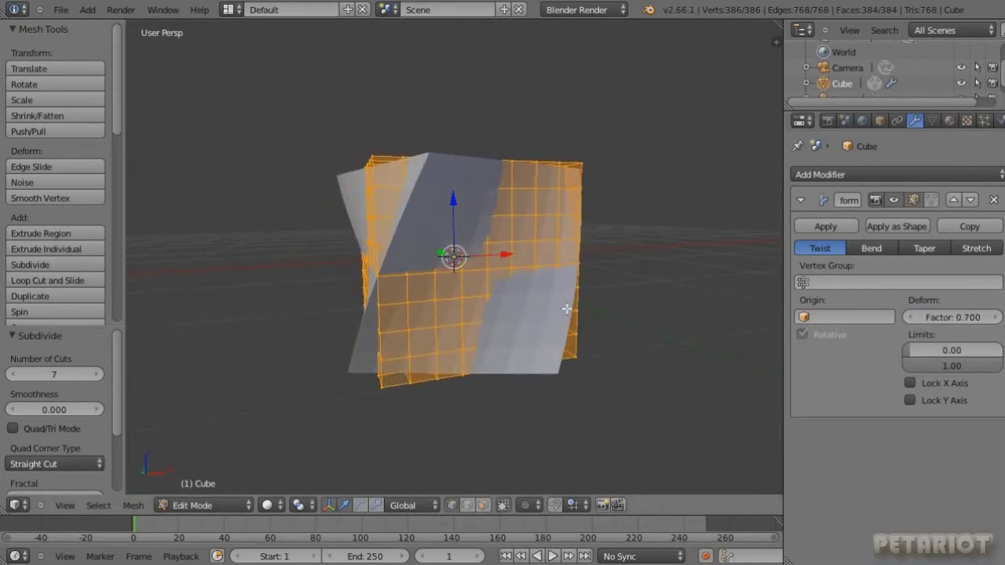
{"action": "middle_click_drag", "start_coordinate": [528, 293], "coordinate": [342, 312]}
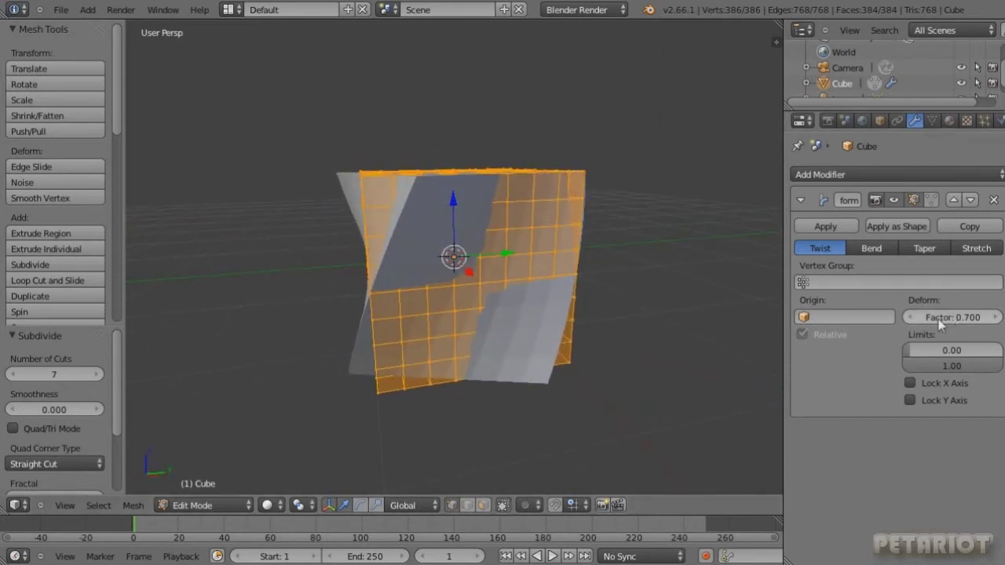
{"action": "left_click_drag", "start_coordinate": [938, 317], "coordinate": [988, 318]}
{"action": "middle_click_drag", "start_coordinate": [477, 270], "coordinate": [478, 307]}
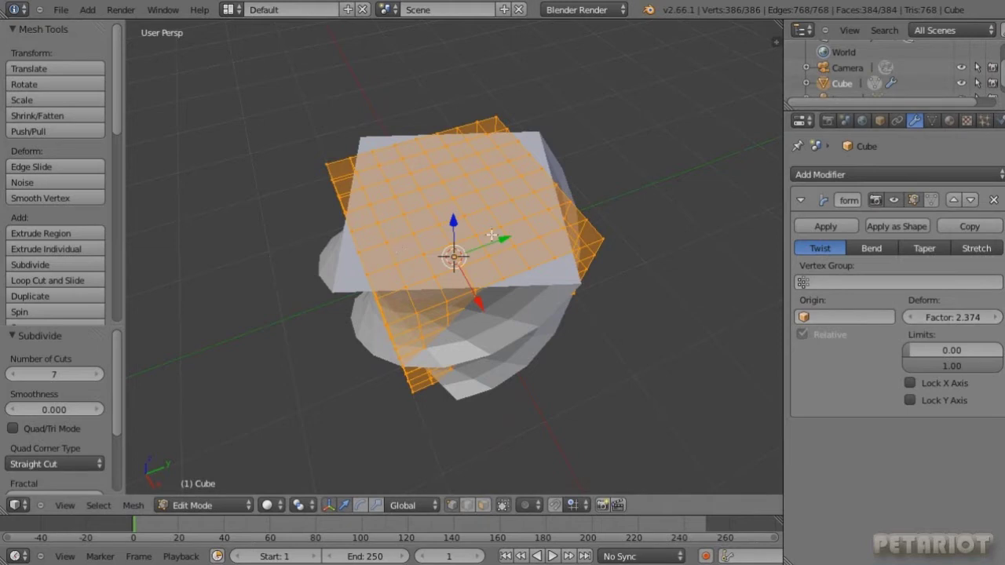
{"action": "middle_click_drag", "start_coordinate": [454, 322], "coordinate": [459, 271]}
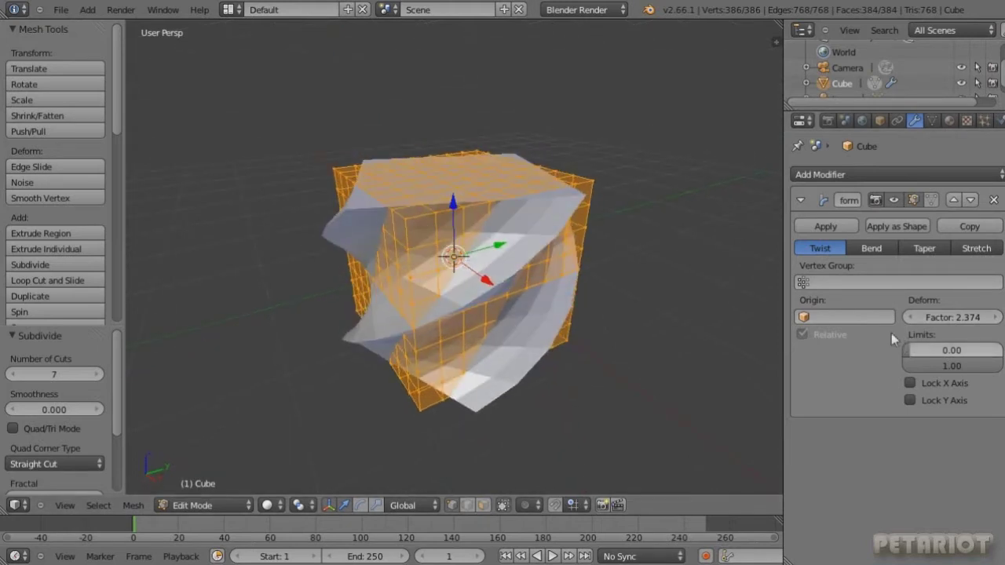
- Set the Simple Deform lower limit to 0.15, checking the untwisted bottom from several angles
{"action": "left_click_drag", "start_coordinate": [911, 352], "coordinate": [924, 350]}
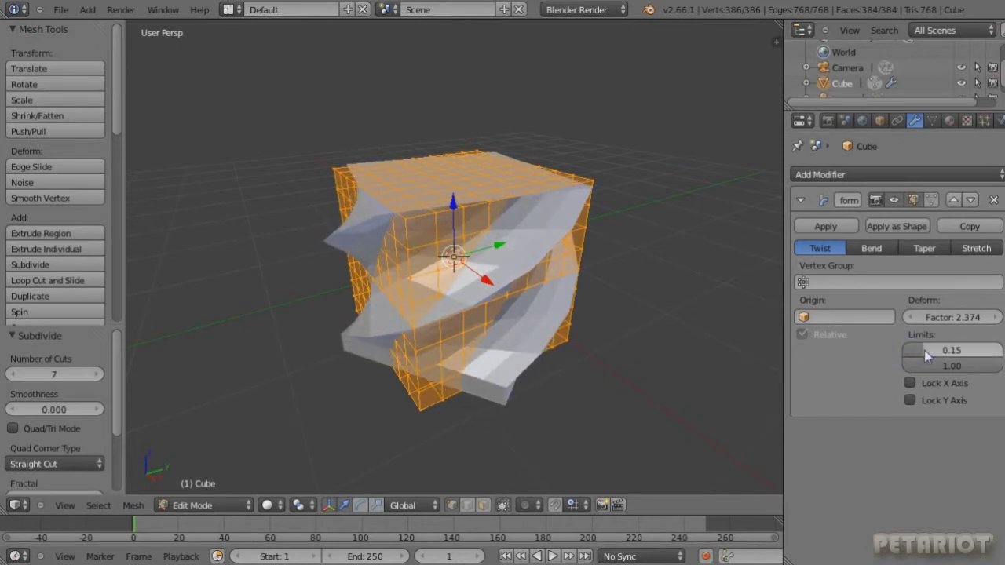
{"action": "middle_click_drag", "start_coordinate": [488, 389], "coordinate": [500, 341]}
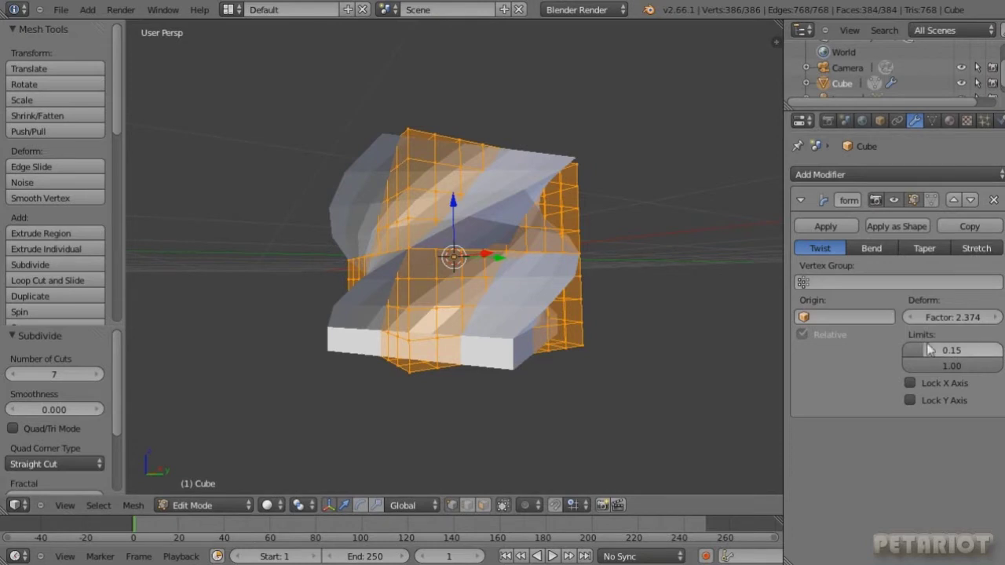
{"action": "left_click_drag", "start_coordinate": [915, 346], "coordinate": [913, 347]}
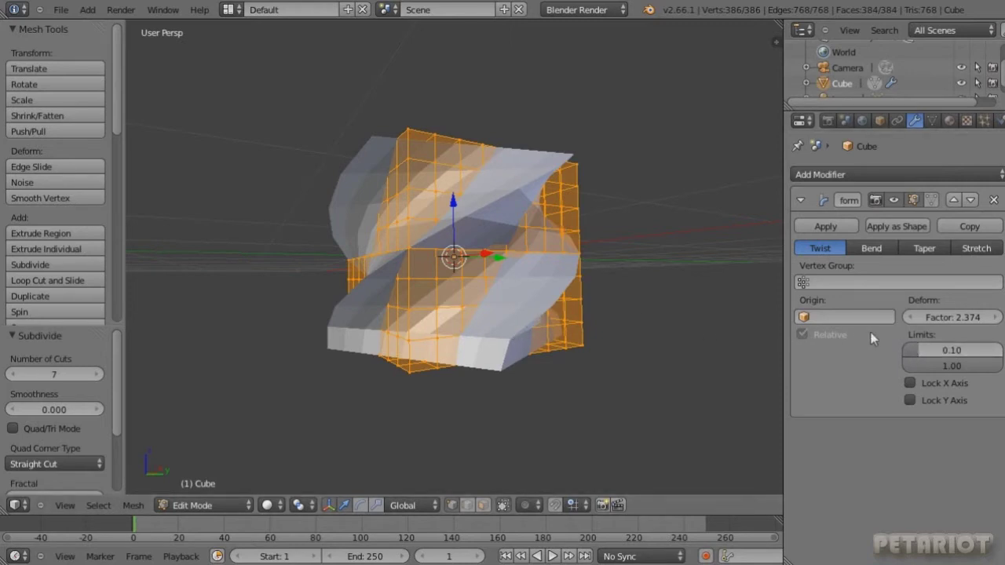
{"action": "left_click_drag", "start_coordinate": [921, 352], "coordinate": [925, 350]}
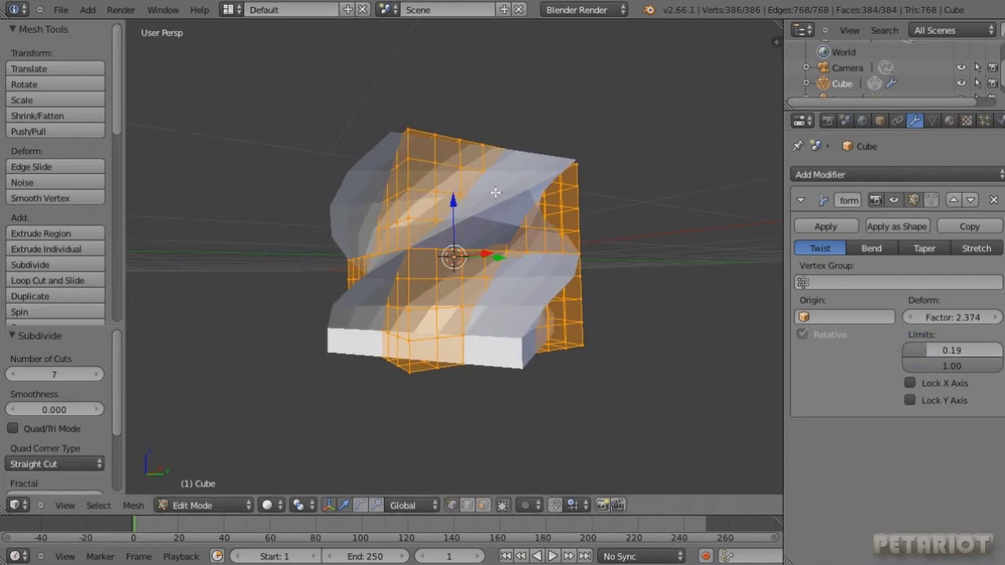
{"action": "left_click_drag", "start_coordinate": [927, 350], "coordinate": [948, 347]}
{"action": "middle_click_drag", "start_coordinate": [497, 351], "coordinate": [394, 369]}
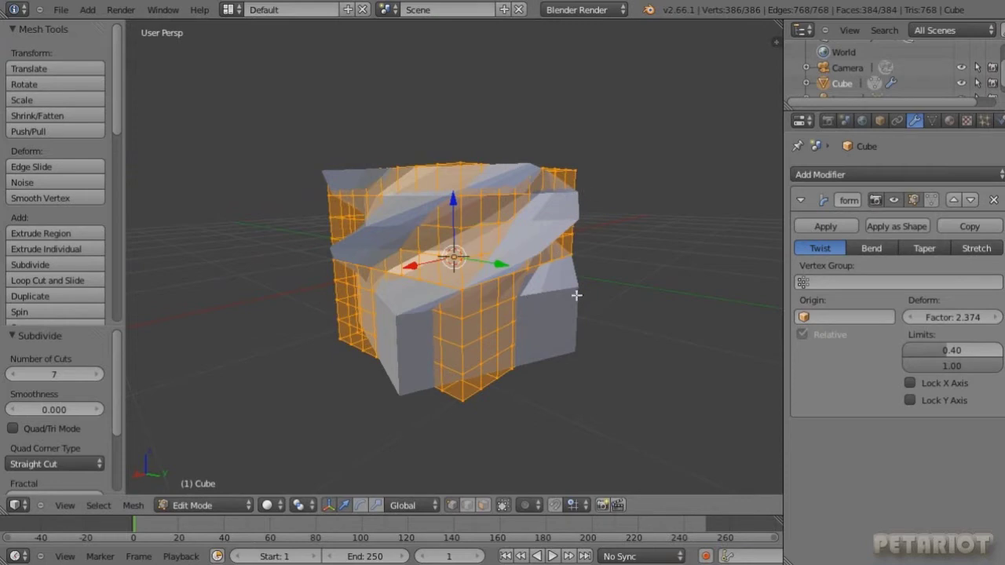
{"action": "middle_click_drag", "start_coordinate": [420, 358], "coordinate": [450, 366]}
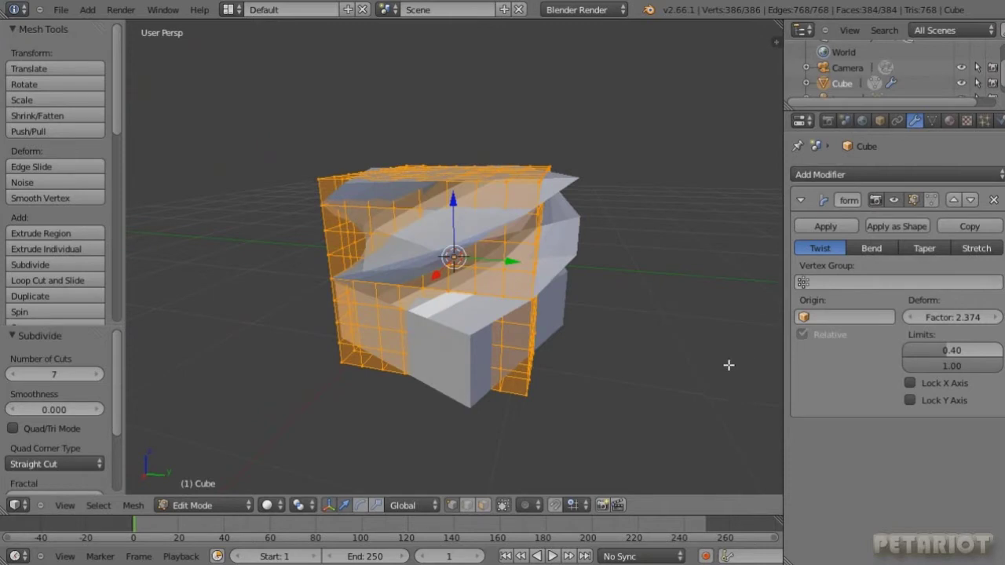
{"action": "left_click_drag", "start_coordinate": [981, 352], "coordinate": [924, 350]}
{"action": "middle_click_drag", "start_coordinate": [453, 386], "coordinate": [570, 360]}
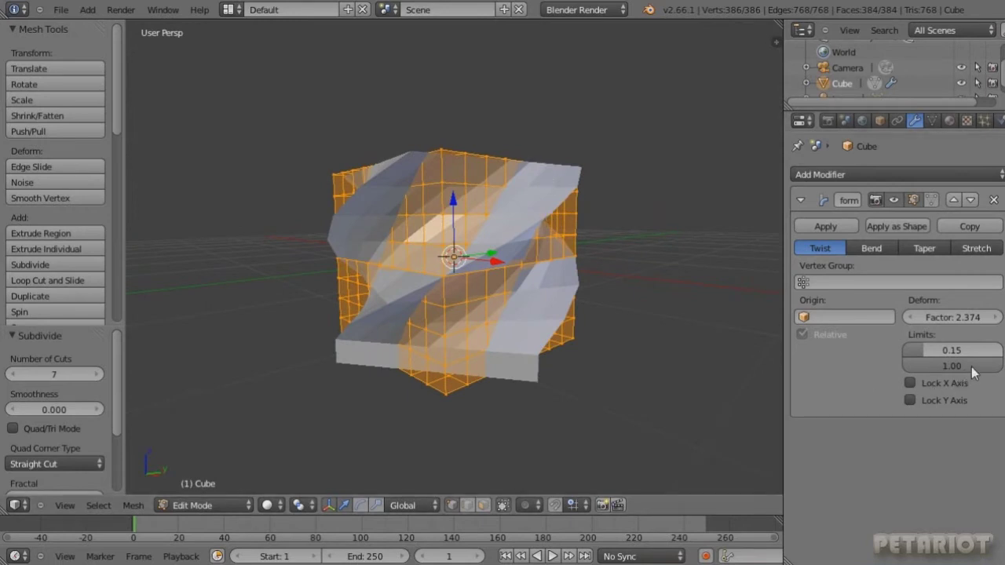
- Set the upper limit to 0.85, attempt Apply, and return to Object Mode
{"action": "left_click_drag", "start_coordinate": [1000, 367], "coordinate": [975, 369]}
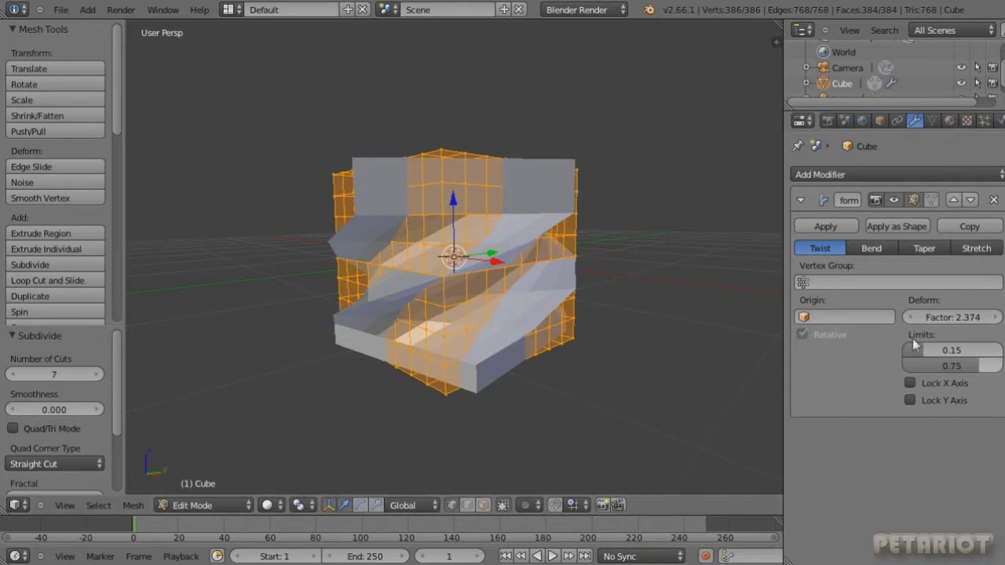
{"action": "left_click", "coordinate": [979, 371]}
{"action": "left_click_drag", "start_coordinate": [978, 371], "coordinate": [988, 372]}
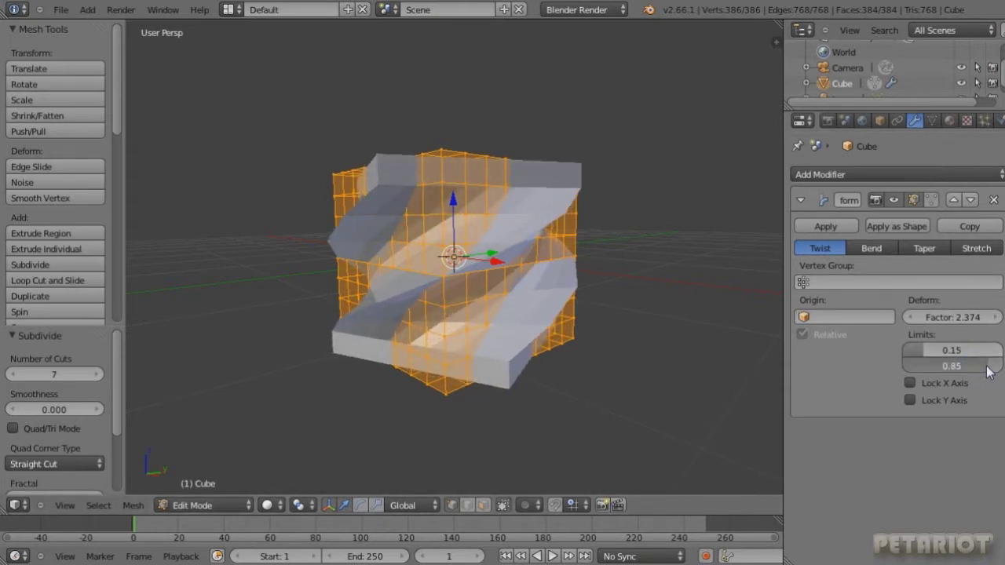
{"action": "middle_click_drag", "start_coordinate": [528, 264], "coordinate": [657, 388]}
{"action": "middle_click_drag", "start_coordinate": [459, 301], "coordinate": [469, 248]}
{"action": "middle_click_drag", "start_coordinate": [470, 292], "coordinate": [484, 322]}
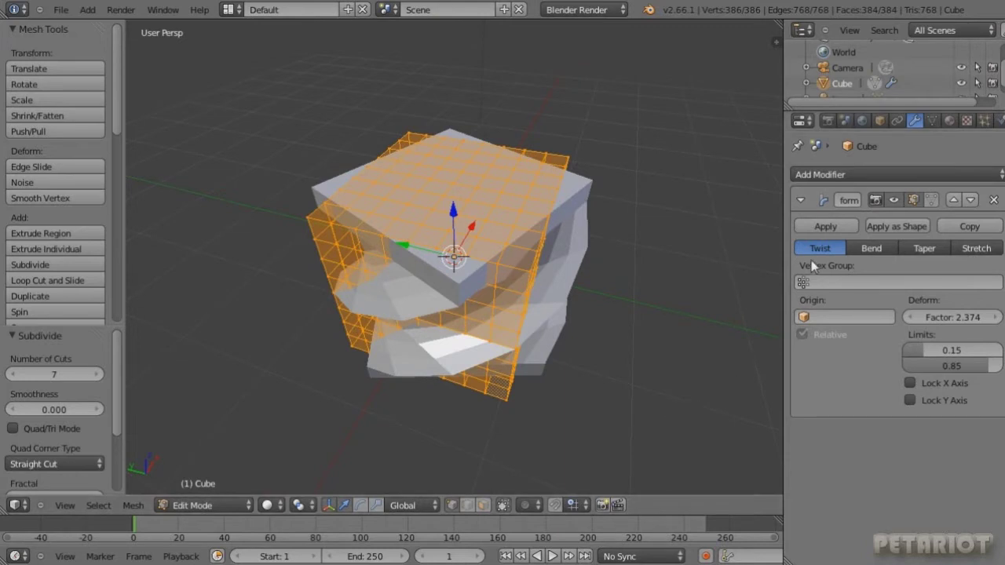
{"action": "left_click", "coordinate": [828, 227]}
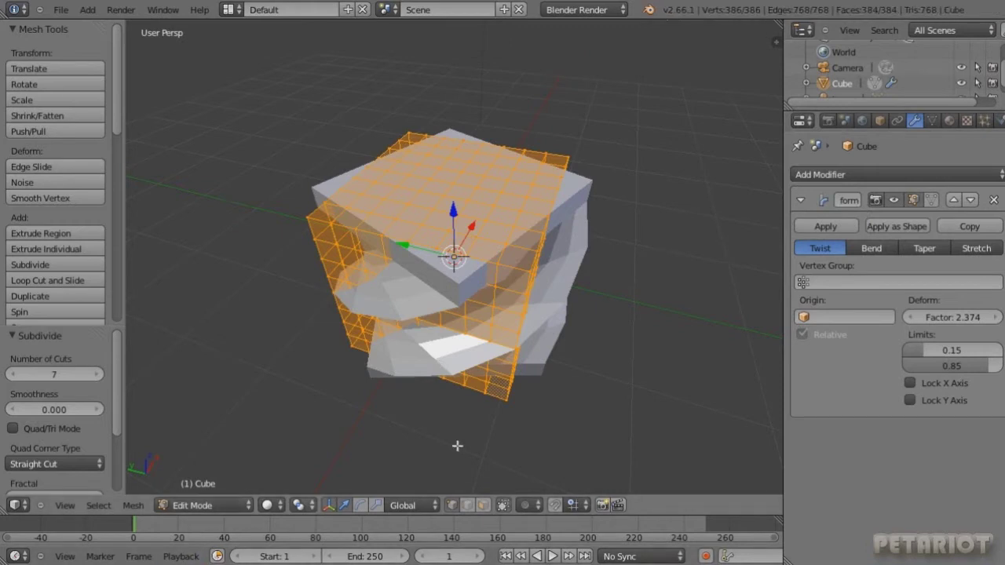
{"action": "key", "text": "Tab"}
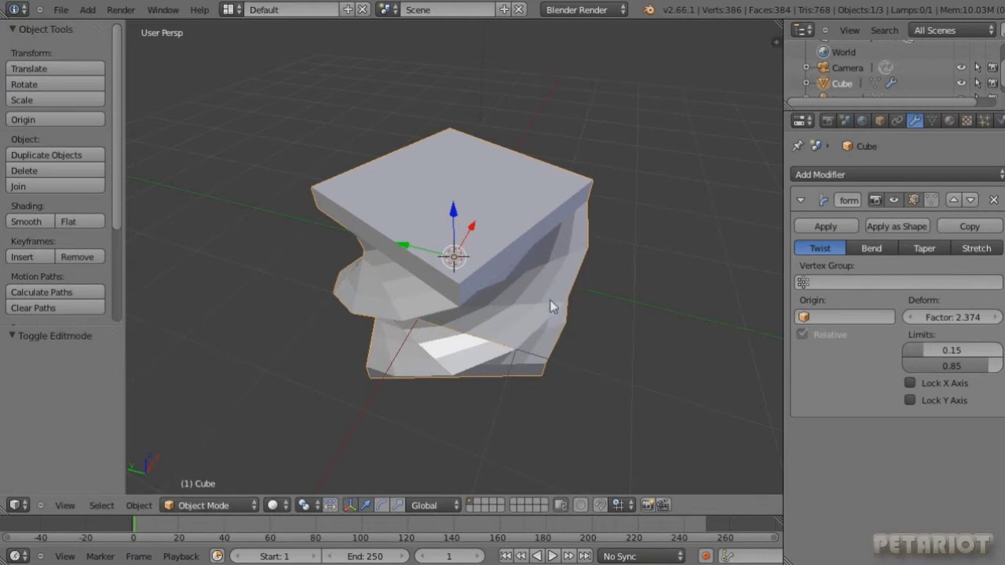
- Apply the limited Simple Deform twist, baking the spiral into the cube's mesh
{"action": "left_click", "coordinate": [812, 228]}
{"action": "middle_click_drag", "start_coordinate": [471, 328], "coordinate": [422, 293]}
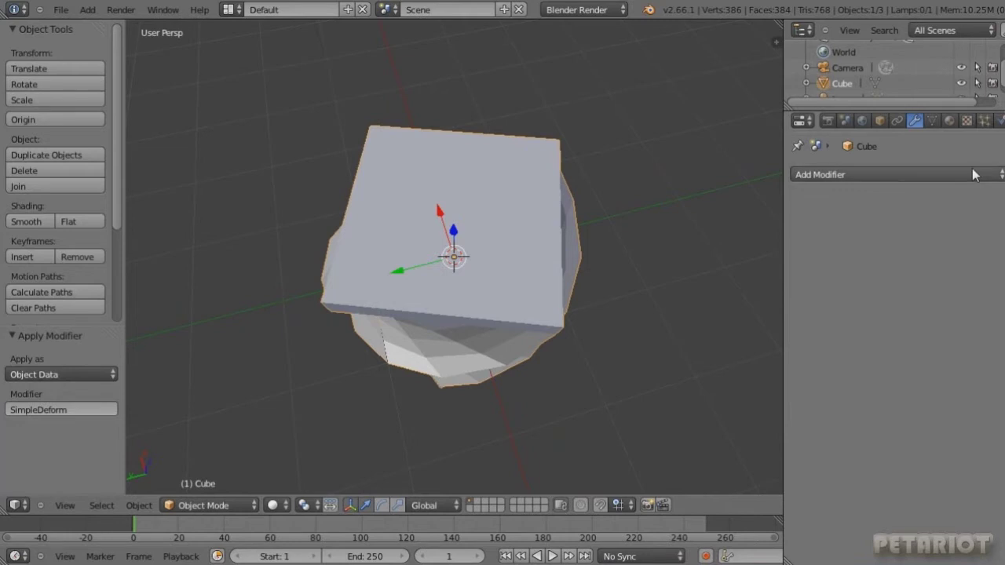
{"action": "left_click", "coordinate": [918, 176]}
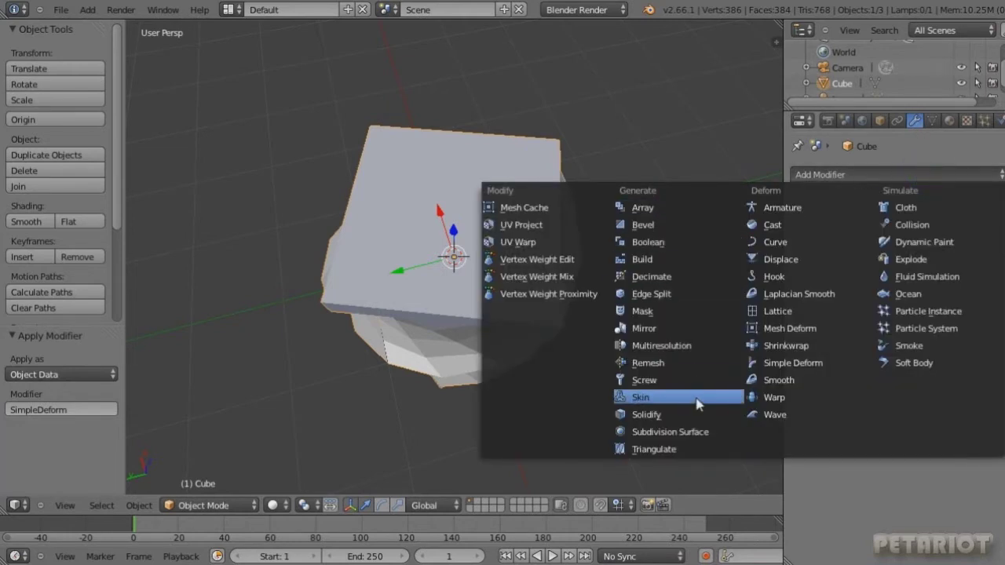
- Add a new Simple Deform modifier in Bend mode and raise its factor
{"action": "left_click", "coordinate": [783, 366]}
{"action": "middle_click_drag", "start_coordinate": [491, 191], "coordinate": [601, 235]}
{"action": "left_click", "coordinate": [871, 248]}
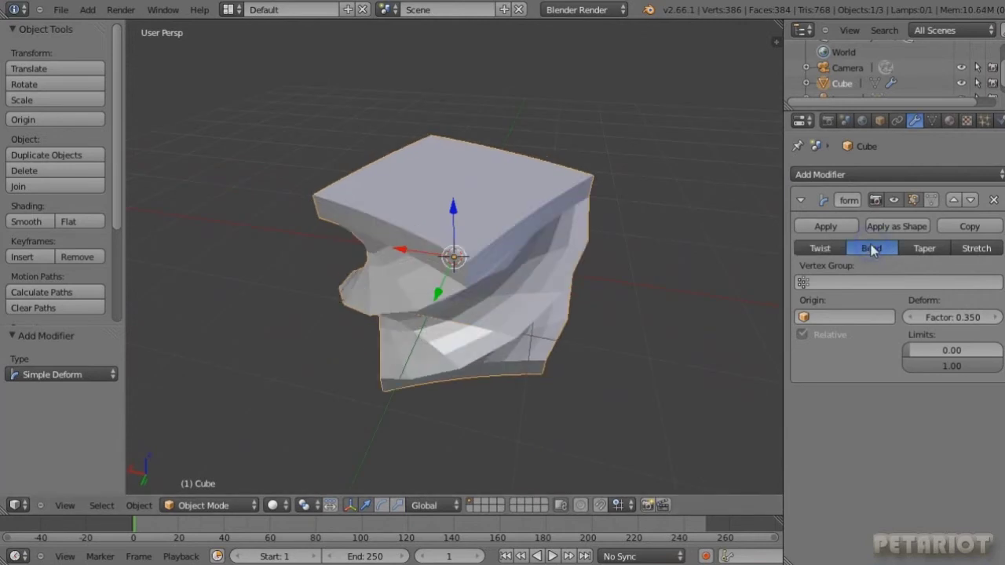
{"action": "middle_click_drag", "start_coordinate": [505, 206], "coordinate": [163, 263]}
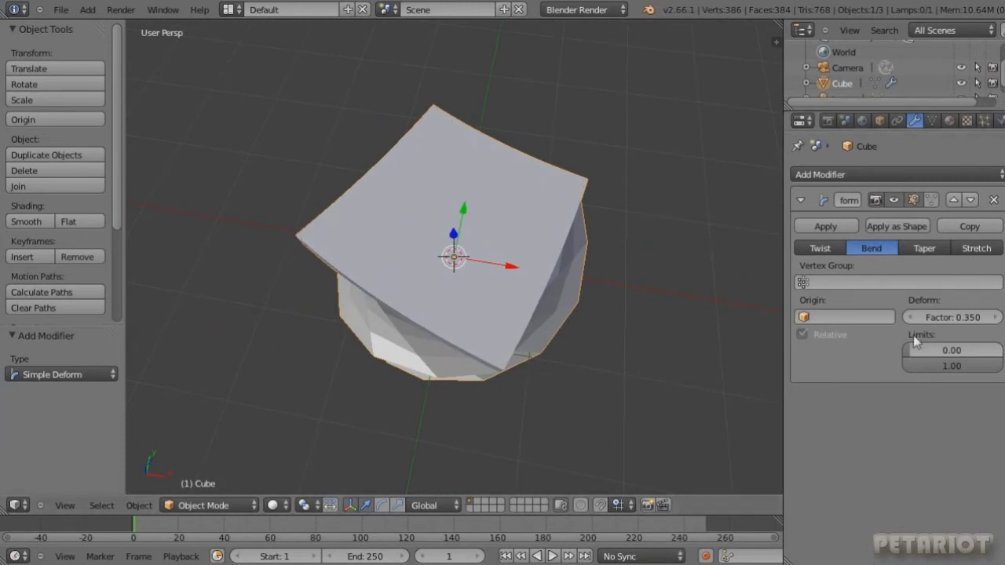
{"action": "left_click_drag", "start_coordinate": [952, 321], "coordinate": [1004, 325]}
- Limit the bend to 0.39–0.69, then apply the Bend modifier to the mesh
{"action": "middle_click_drag", "start_coordinate": [524, 298], "coordinate": [497, 331]}
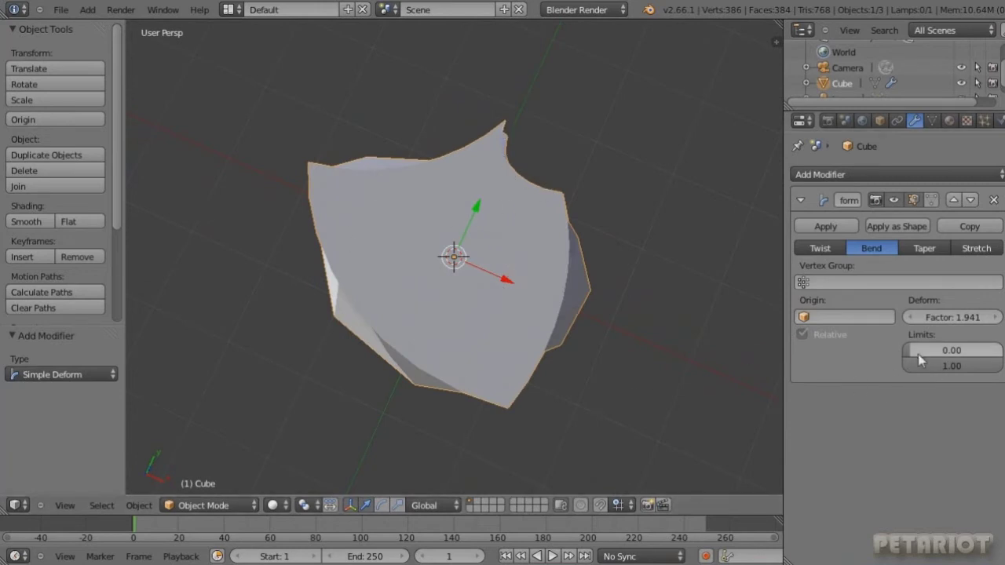
{"action": "left_click_drag", "start_coordinate": [912, 349], "coordinate": [946, 354]}
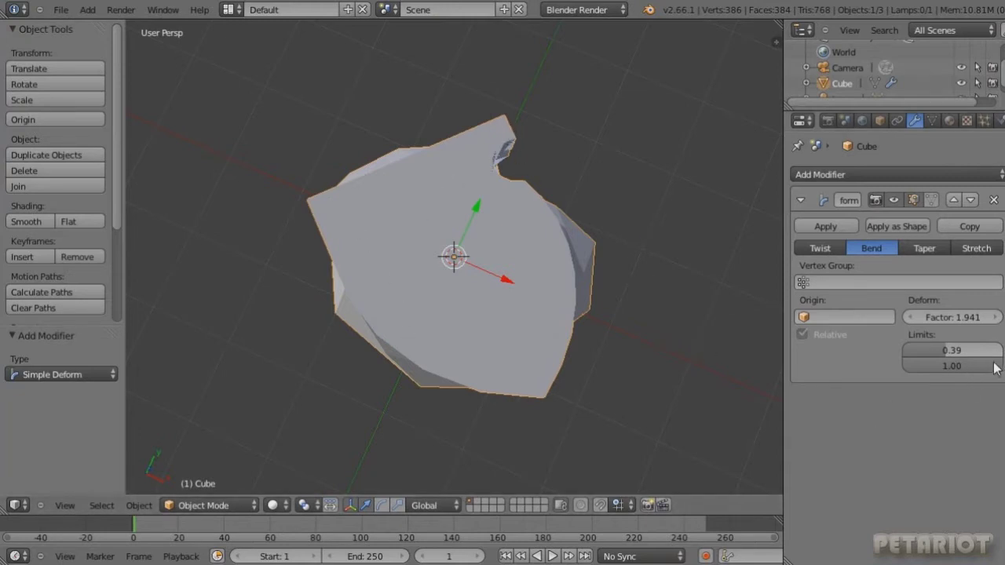
{"action": "left_click_drag", "start_coordinate": [998, 369], "coordinate": [968, 361]}
{"action": "middle_click_drag", "start_coordinate": [559, 361], "coordinate": [534, 220]}
{"action": "middle_click_drag", "start_coordinate": [501, 221], "coordinate": [748, 335]}
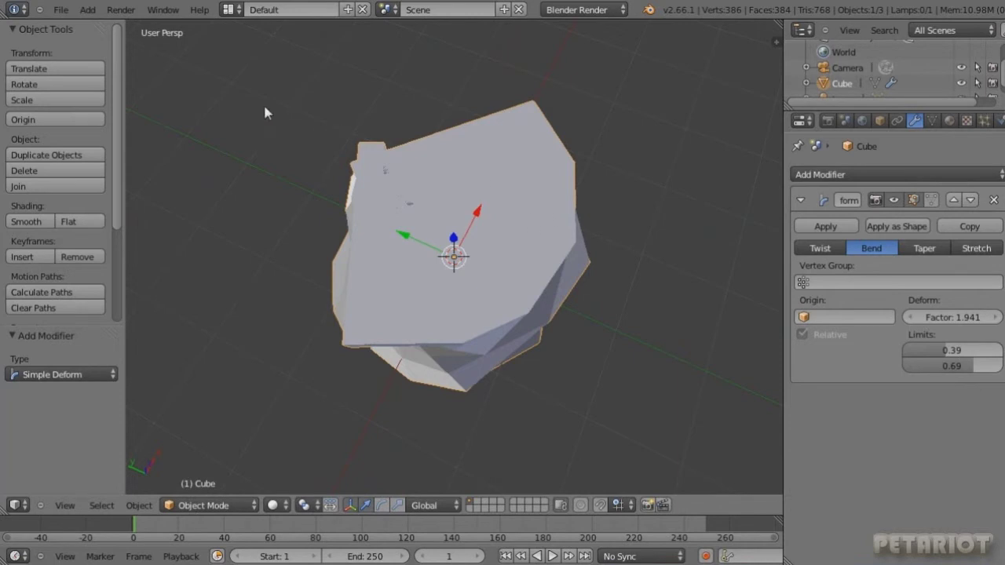
{"action": "left_click", "coordinate": [62, 9]}
{"action": "left_click", "coordinate": [814, 226]}
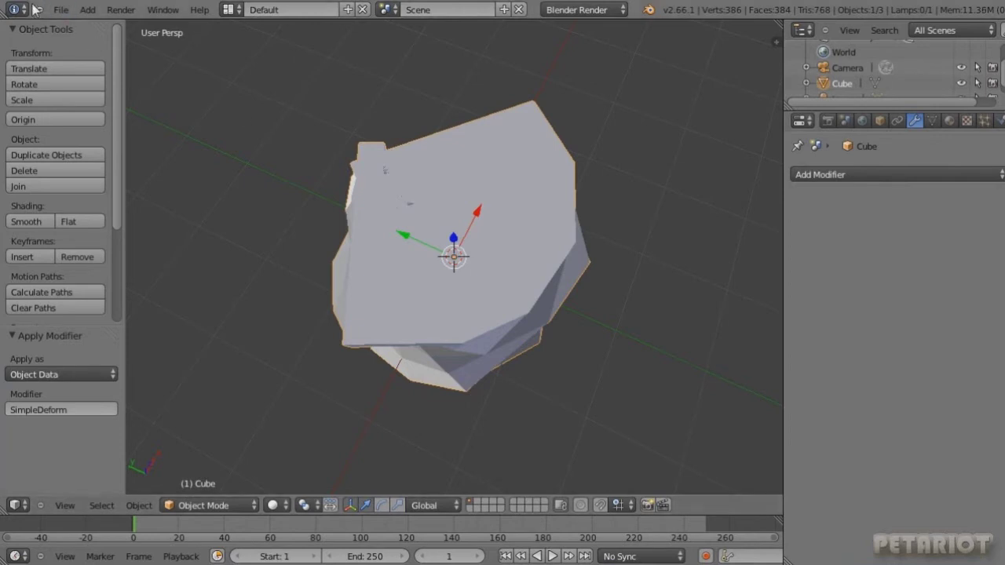
- Reload Blender's factory settings and show the default cube's empty modifier stack
{"action": "left_click", "coordinate": [58, 10]}
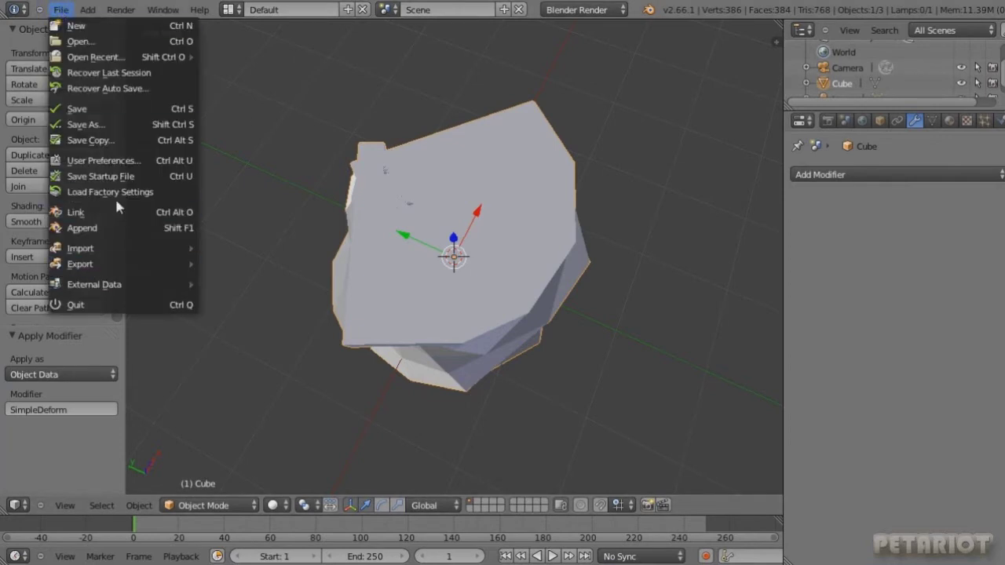
{"action": "left_click", "coordinate": [138, 193]}
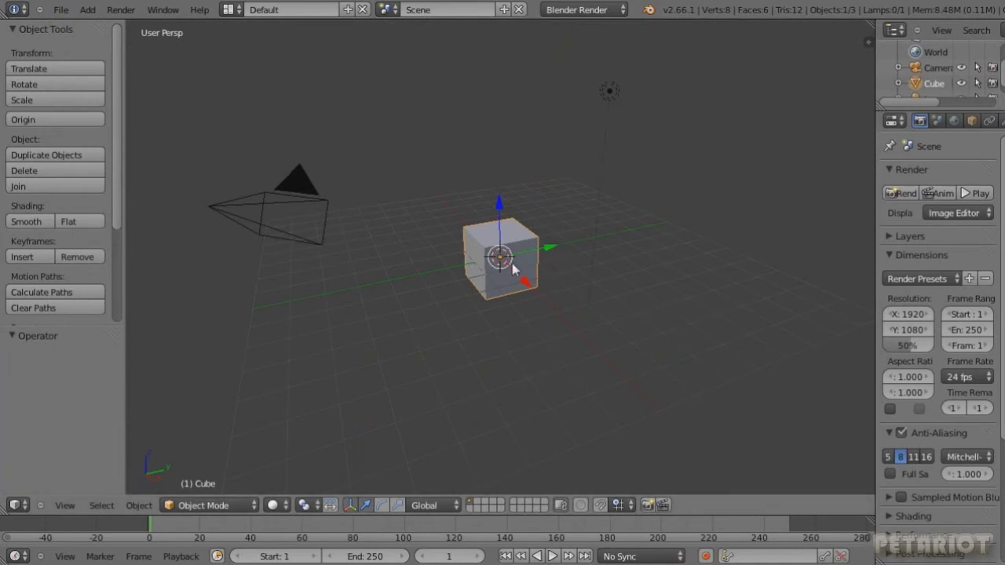
{"action": "scroll", "coordinate": [512, 236], "scroll_direction": "up", "scroll_amount": 10}
{"action": "scroll", "coordinate": [510, 155], "scroll_direction": "down", "scroll_amount": 10}
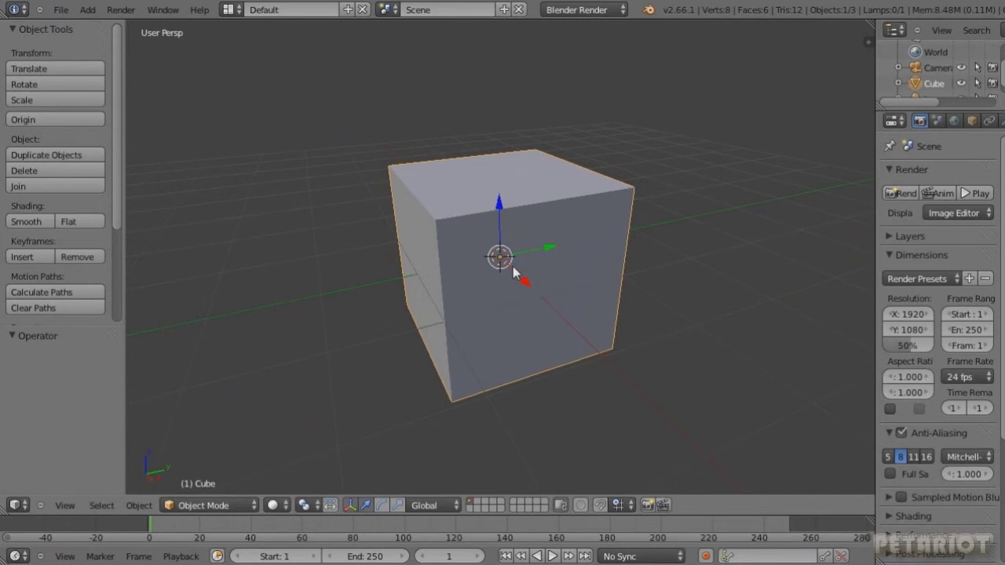
{"action": "middle_click_drag", "start_coordinate": [512, 271], "coordinate": [517, 268]}
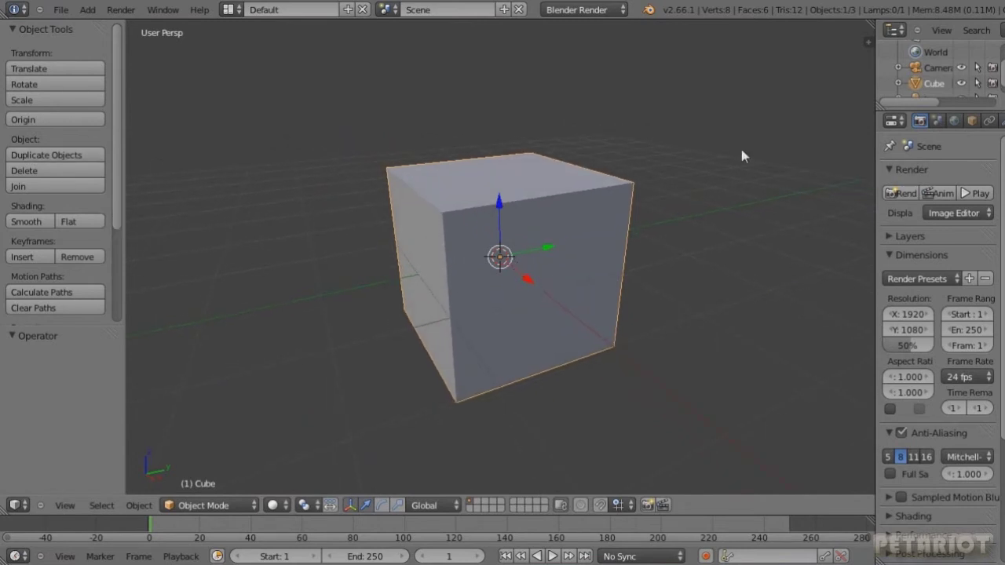
{"action": "left_click", "coordinate": [1002, 120]}
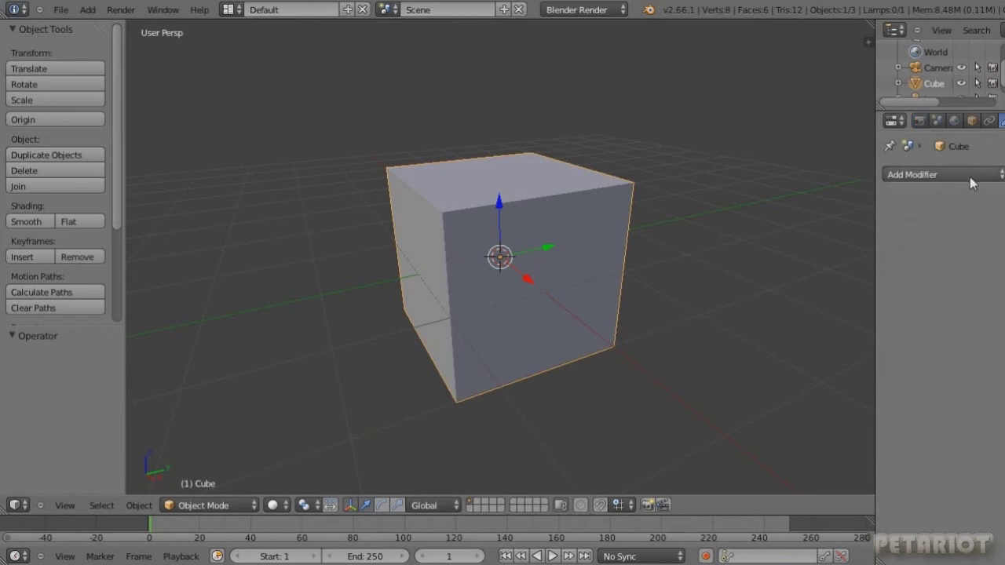
- Add a Simple Deform modifier and subdivide the cube in Edit Mode with 7 cuts
{"action": "left_click", "coordinate": [953, 176]}
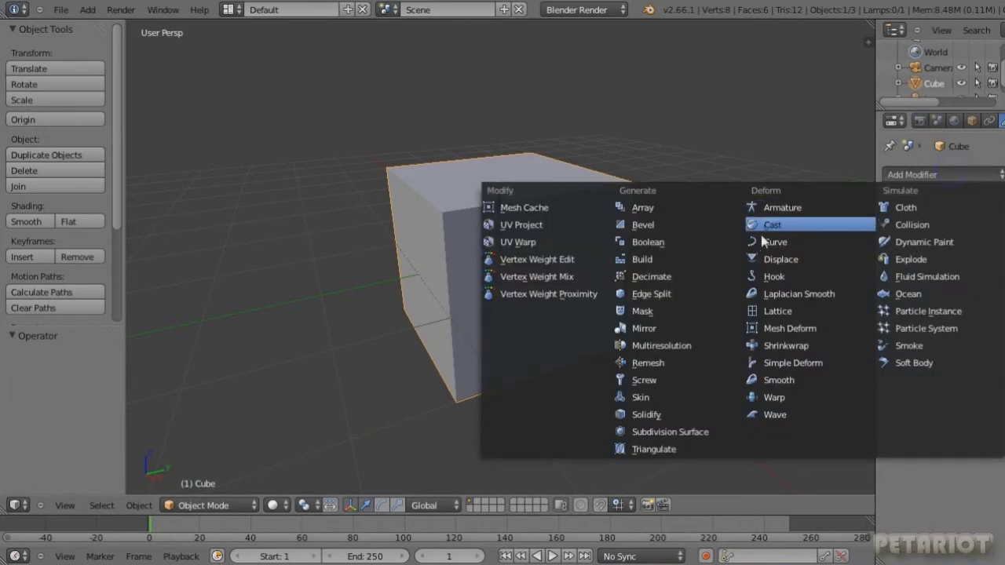
{"action": "left_click", "coordinate": [797, 365]}
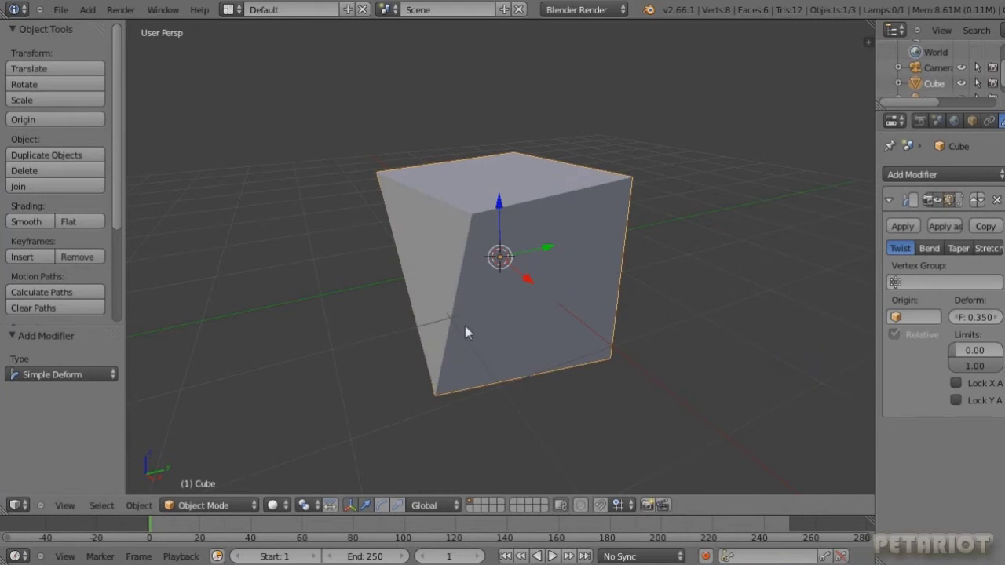
{"action": "key", "text": "Tab"}
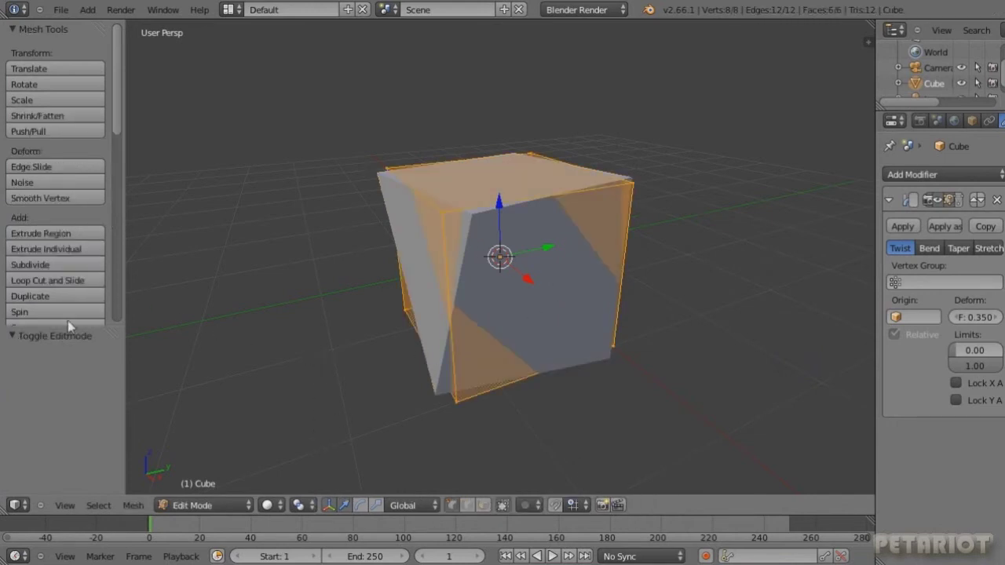
{"action": "left_click", "coordinate": [71, 265]}
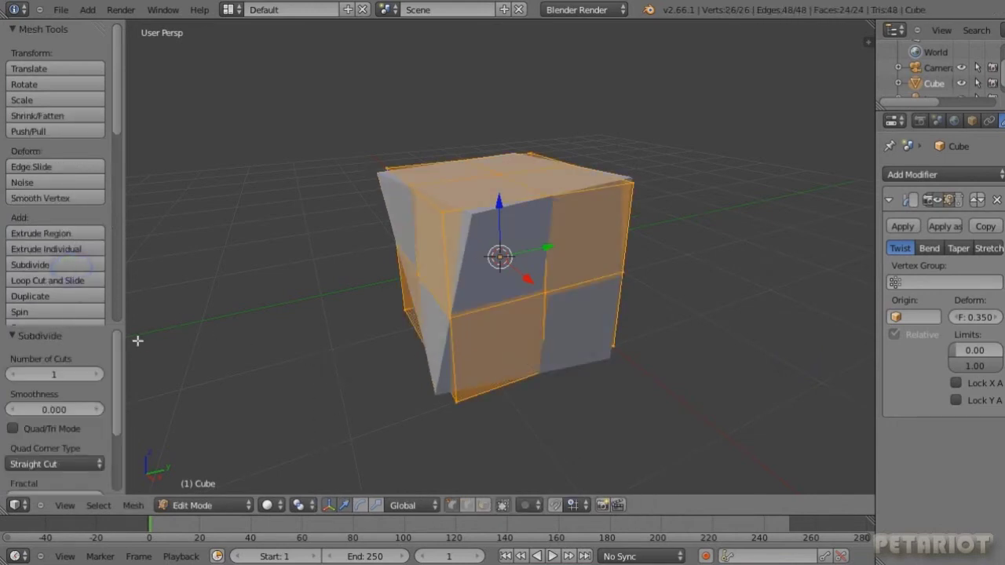
{"action": "left_click", "coordinate": [55, 375]}
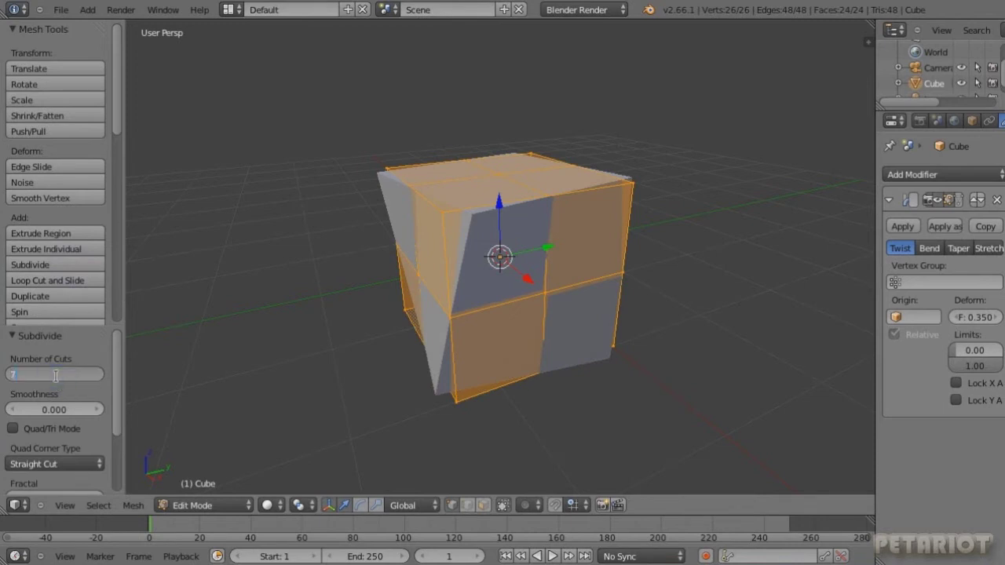
{"action": "key", "text": "Return"}
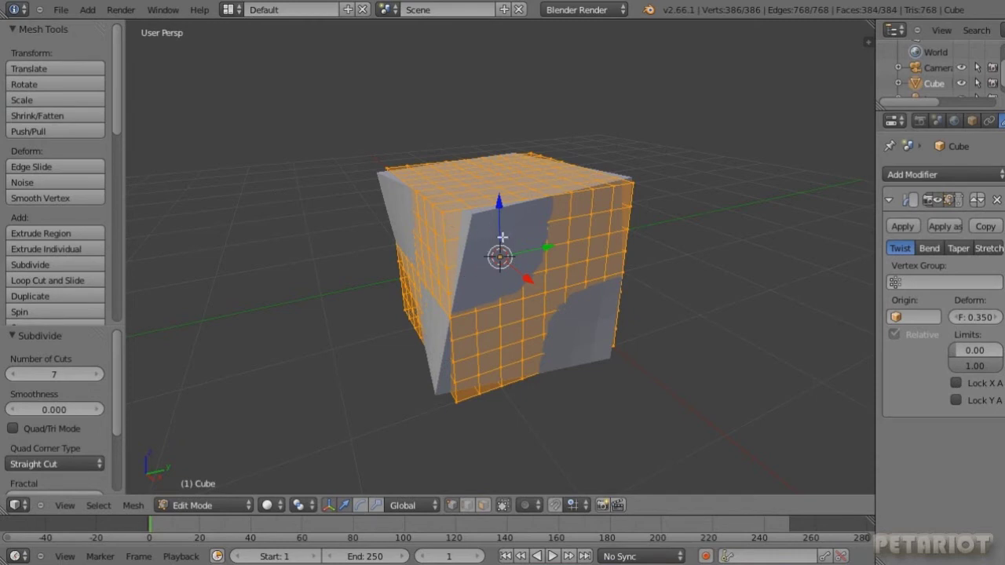
- Set the Twist factor to 1.629 with limits 0.10–0.90, then switch the mode to Bend
{"action": "left_click", "coordinate": [962, 319]}
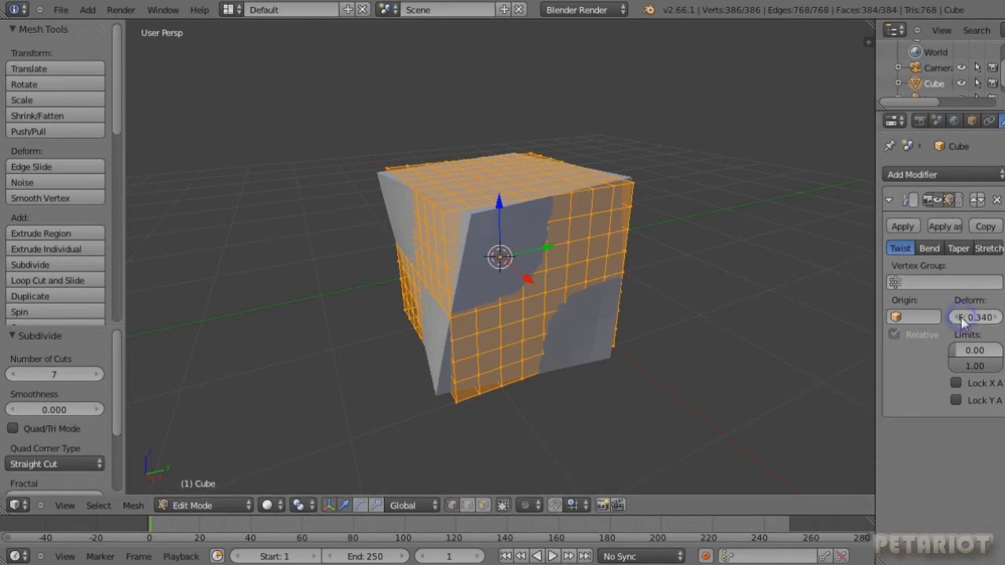
{"action": "left_click", "coordinate": [988, 319]}
{"action": "left_click_drag", "start_coordinate": [998, 323], "coordinate": [1004, 324]}
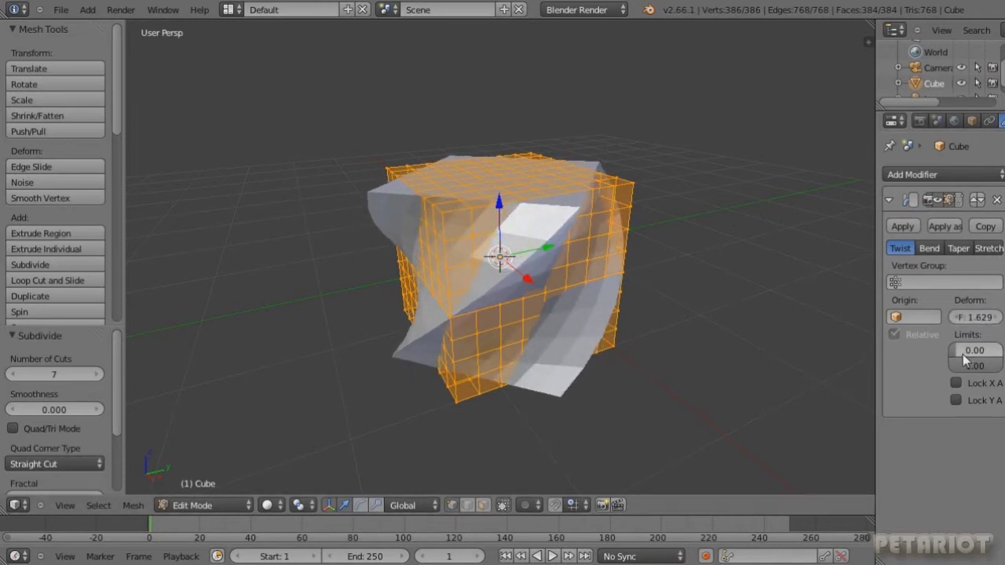
{"action": "mouse_move", "coordinate": [956, 353]}
{"action": "left_mouse_down"}
{"action": "mouse_move", "coordinate": [985, 367]}
{"action": "mouse_move", "coordinate": [968, 337]}
{"action": "left_mouse_up"}
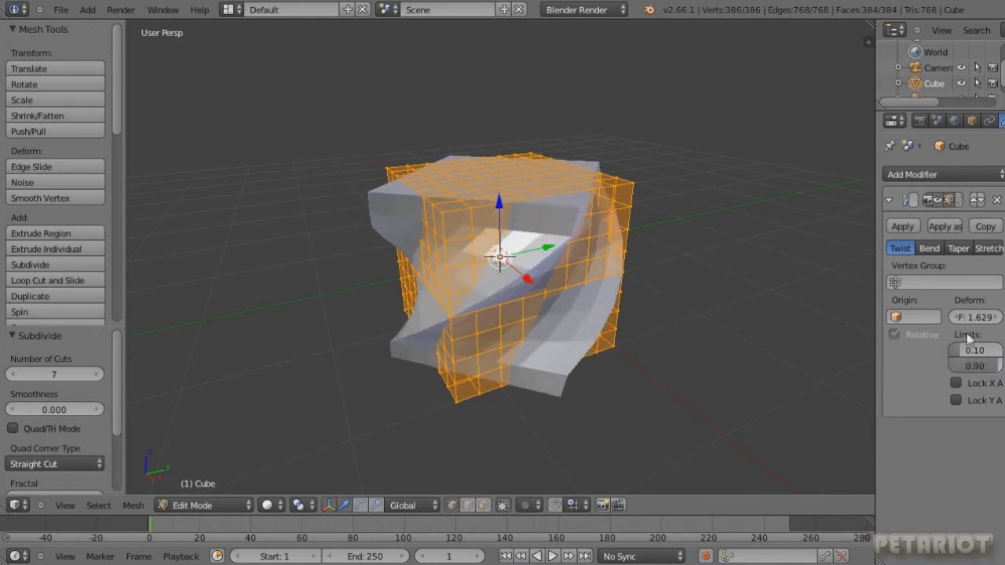
{"action": "left_click", "coordinate": [929, 248]}
- Reset the Bend limits to 0.00–1.00 and set the Bend factor to 0.990
{"action": "middle_click_drag", "start_coordinate": [476, 234], "coordinate": [603, 356]}
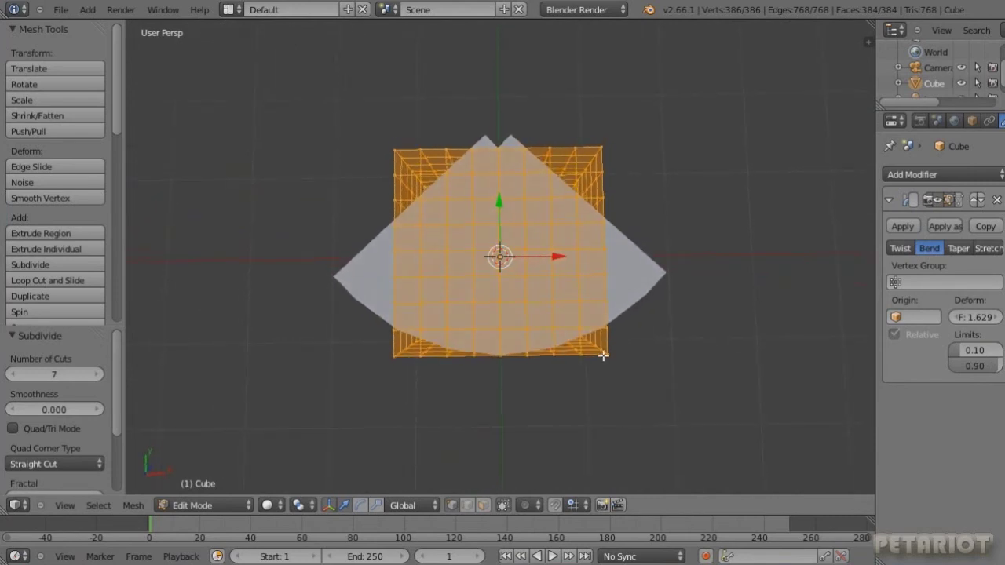
{"action": "middle_click_drag", "start_coordinate": [503, 316], "coordinate": [502, 327]}
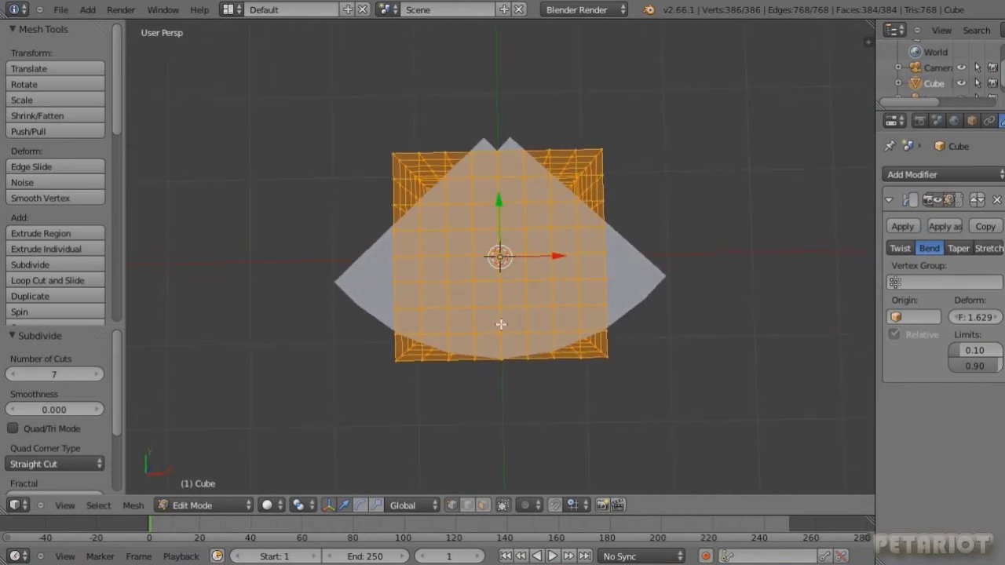
{"action": "left_click", "coordinate": [997, 366]}
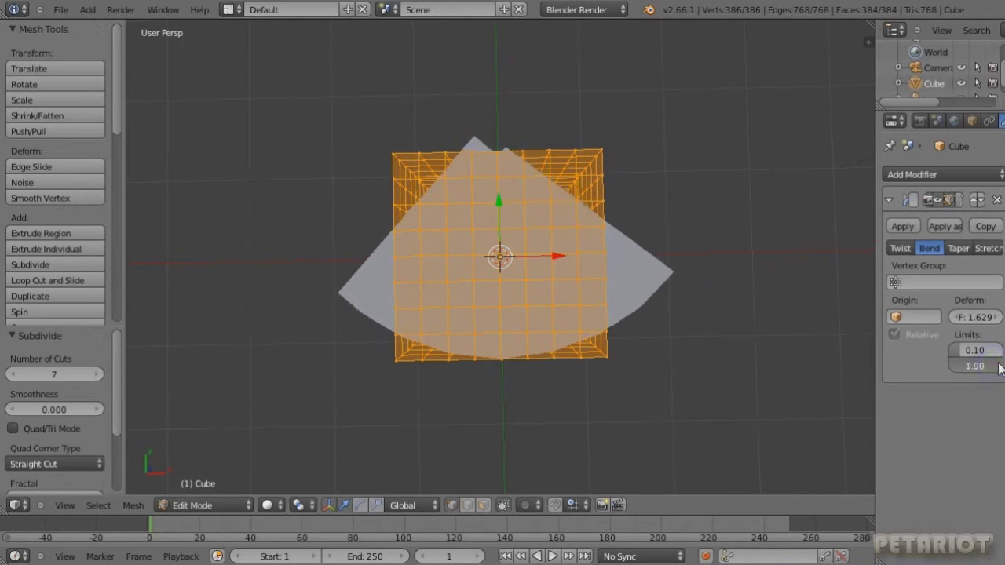
{"action": "left_click", "coordinate": [955, 350]}
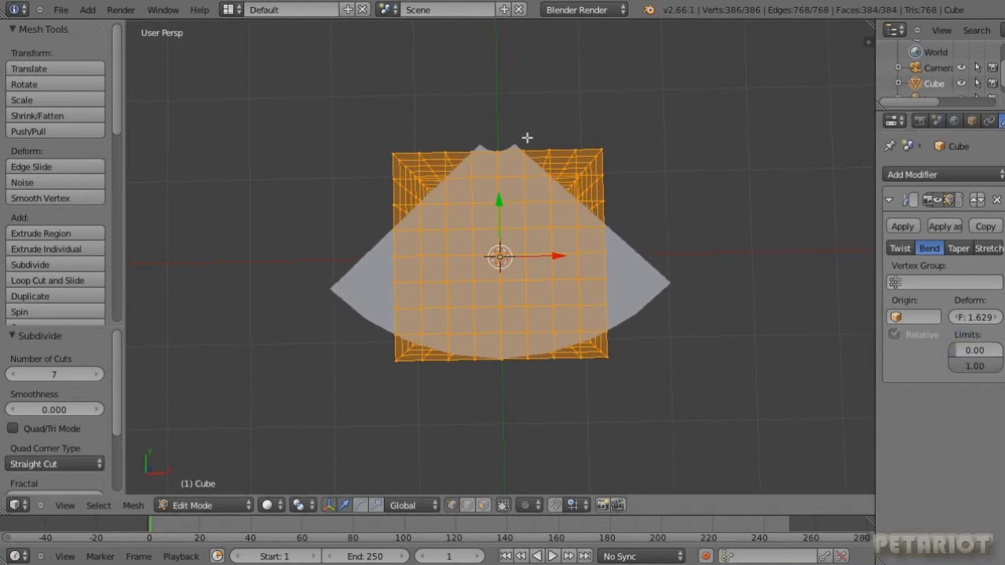
{"action": "left_click_drag", "start_coordinate": [973, 317], "coordinate": [894, 298]}
{"action": "middle_click_drag", "start_coordinate": [590, 287], "coordinate": [565, 290]}
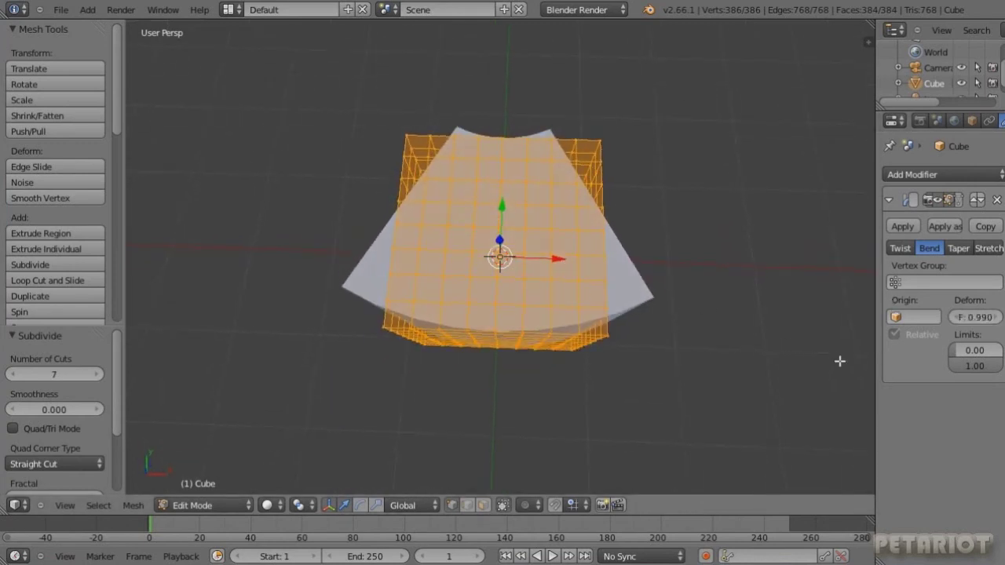
- Narrow the Bend limits to 0.06667–0.87, then switch the mode to Taper
{"action": "mouse_move", "coordinate": [957, 352]}
{"action": "left_mouse_down"}
{"action": "mouse_move", "coordinate": [983, 352]}
{"action": "mouse_move", "coordinate": [954, 353]}
{"action": "left_mouse_up"}
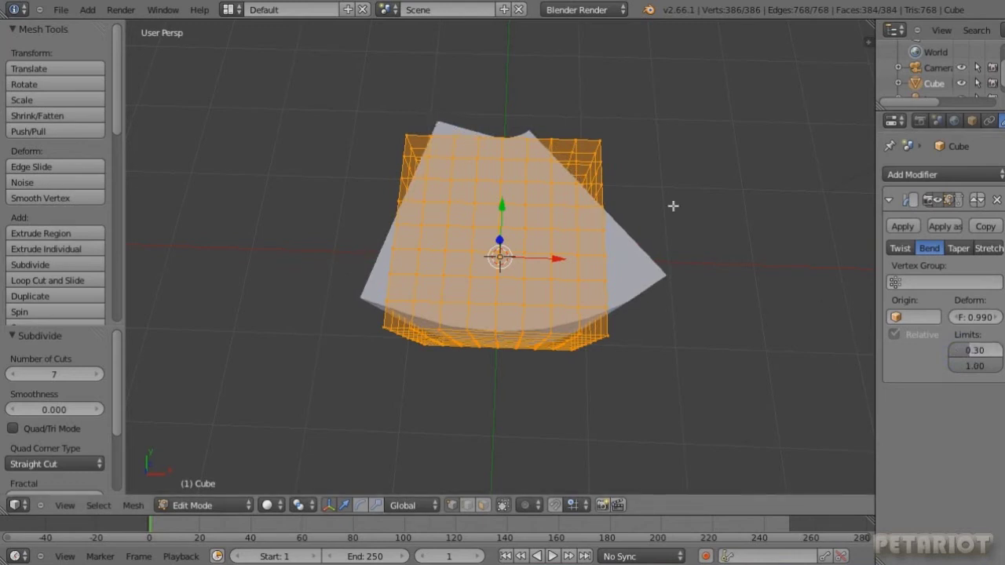
{"action": "left_click_drag", "start_coordinate": [966, 353], "coordinate": [954, 349]}
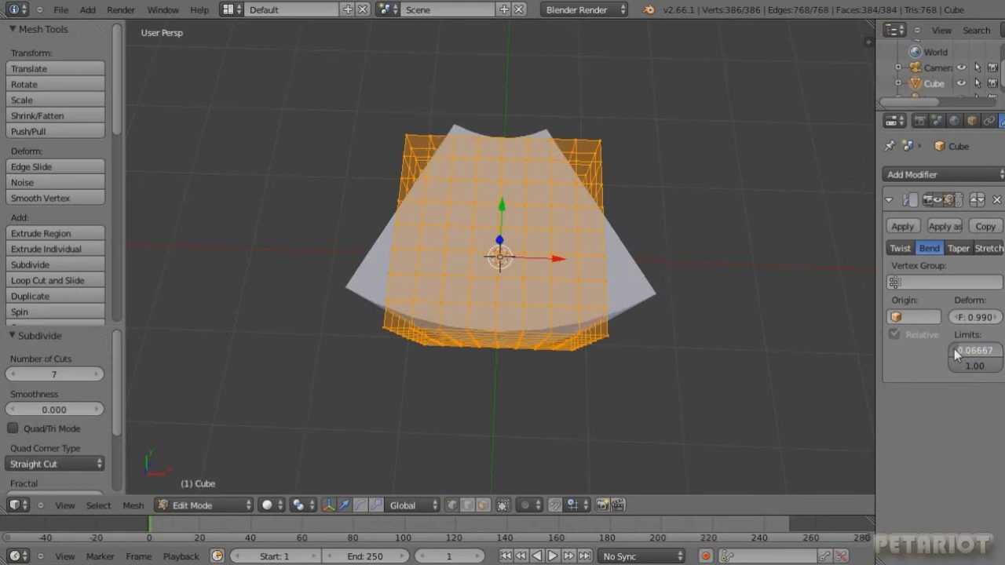
{"action": "left_click_drag", "start_coordinate": [1002, 369], "coordinate": [974, 369]}
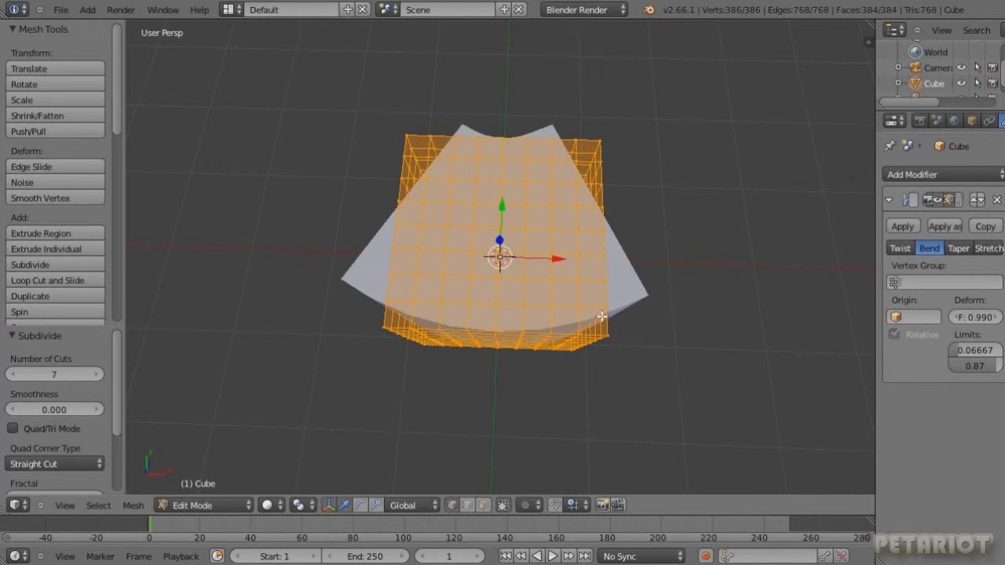
{"action": "mouse_move", "coordinate": [542, 338]}
{"action": "middle_mouse_down"}
{"action": "mouse_move", "coordinate": [527, 207]}
{"action": "mouse_move", "coordinate": [556, 343]}
{"action": "middle_mouse_up"}
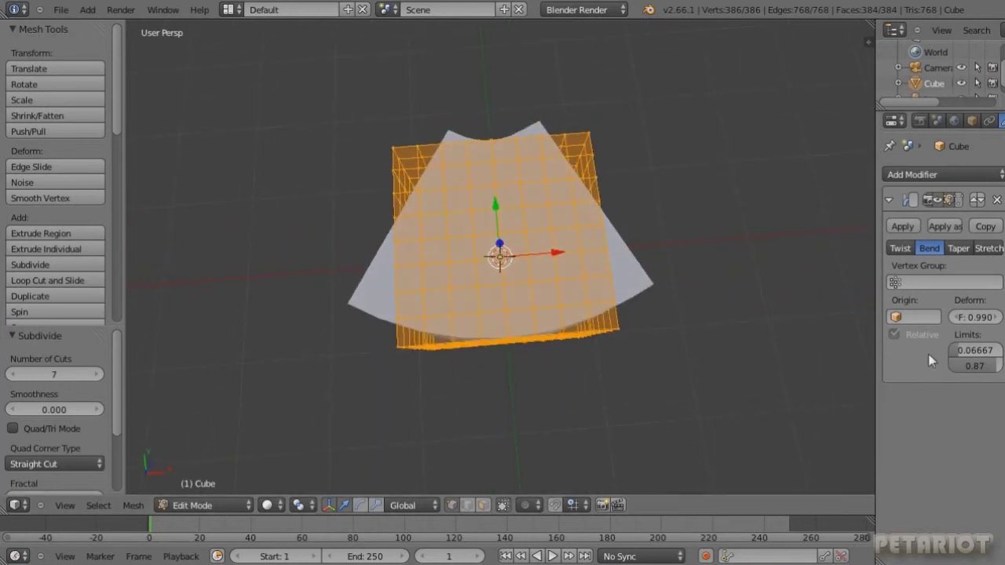
{"action": "left_click", "coordinate": [957, 248]}
- Widen the Taper limits to the full 0.00–1.00 range
{"action": "middle_click_drag", "start_coordinate": [502, 228], "coordinate": [496, 205]}
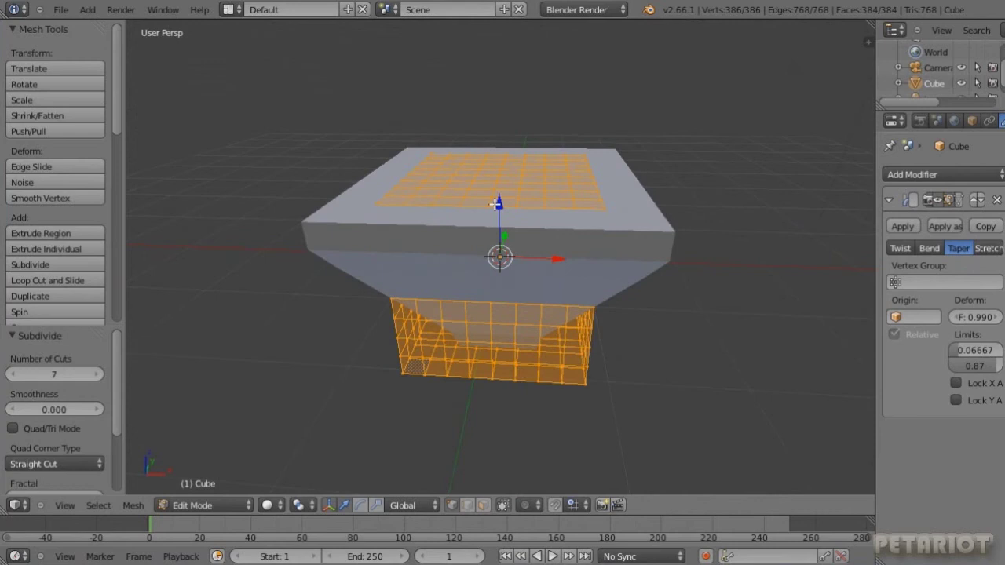
{"action": "middle_click_drag", "start_coordinate": [530, 257], "coordinate": [469, 217]}
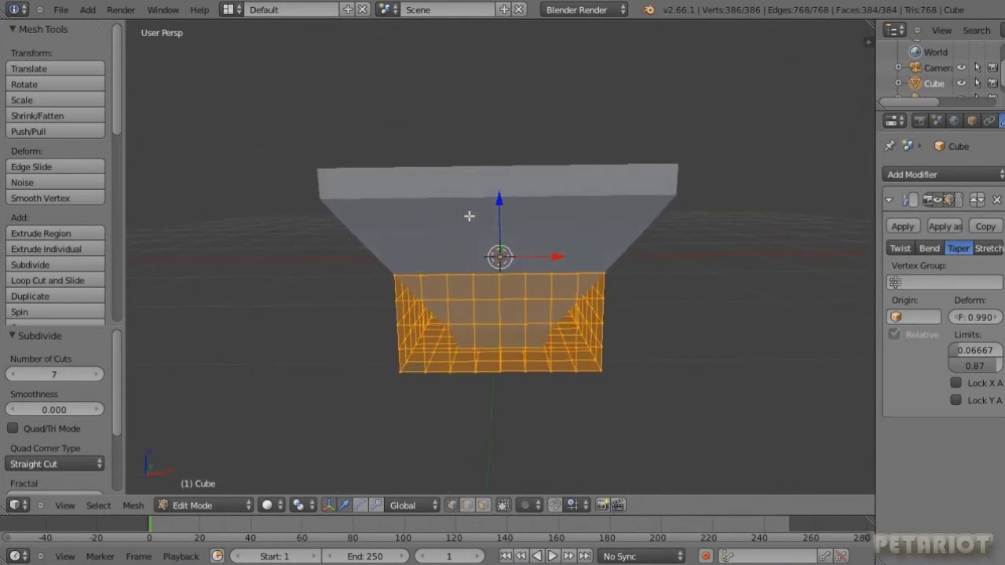
{"action": "left_click_drag", "start_coordinate": [995, 368], "coordinate": [1003, 367]}
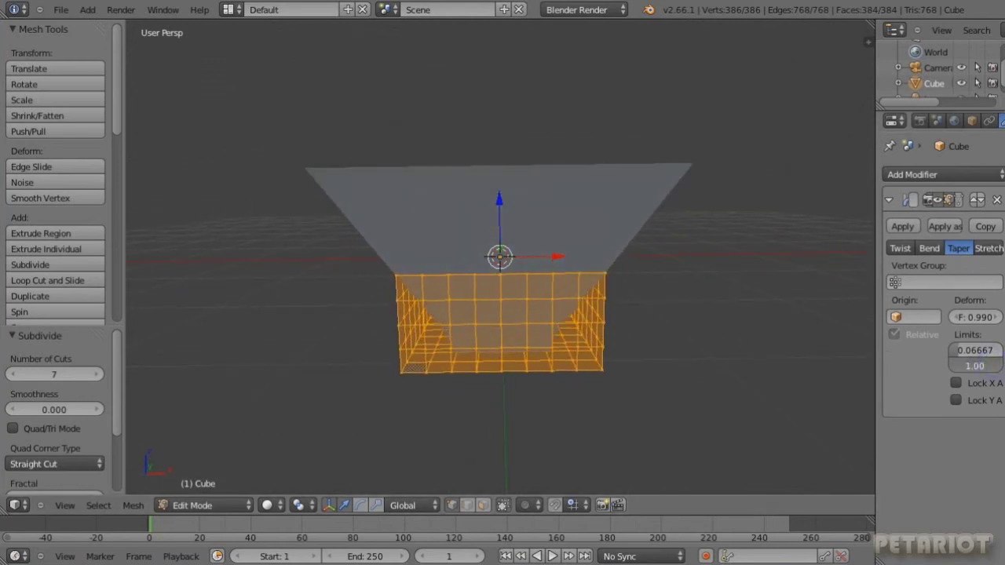
{"action": "middle_click_drag", "start_coordinate": [555, 261], "coordinate": [554, 251]}
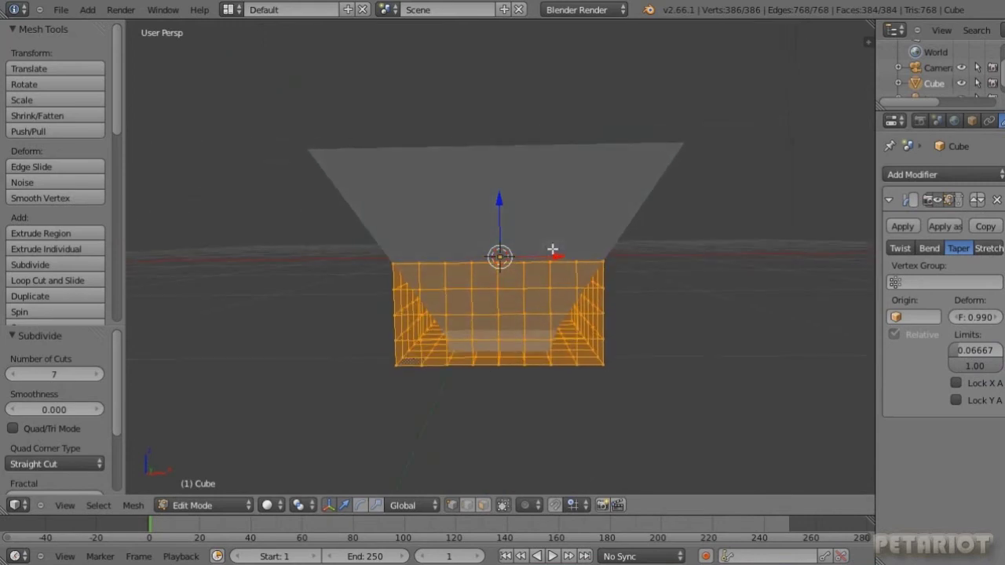
{"action": "left_click_drag", "start_coordinate": [970, 355], "coordinate": [966, 357]}
{"action": "middle_click_drag", "start_coordinate": [549, 297], "coordinate": [557, 256]}
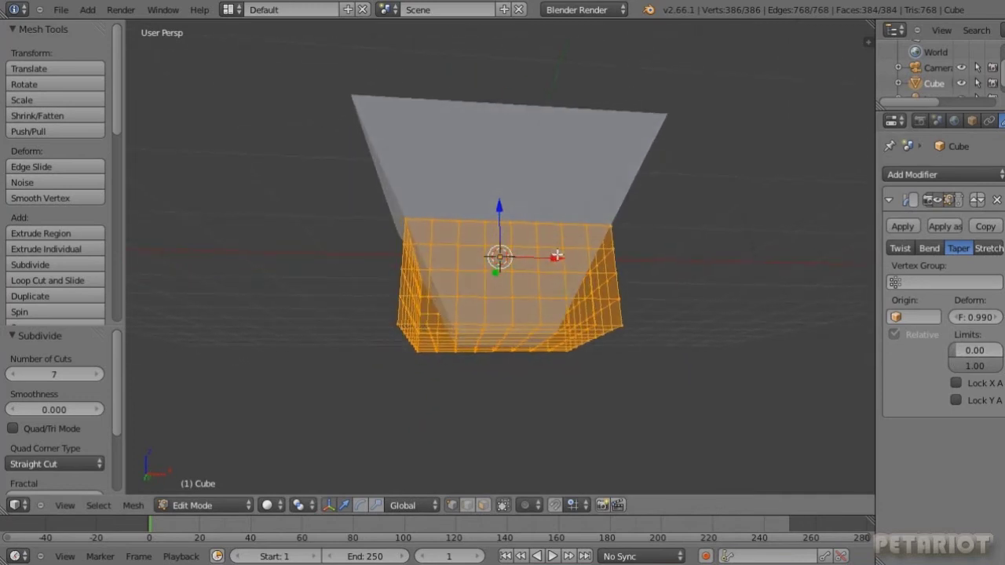
- Drive the Taper factor strongly negative to -4.094, flaring the base outward
{"action": "middle_click_drag", "start_coordinate": [522, 224], "coordinate": [543, 376]}
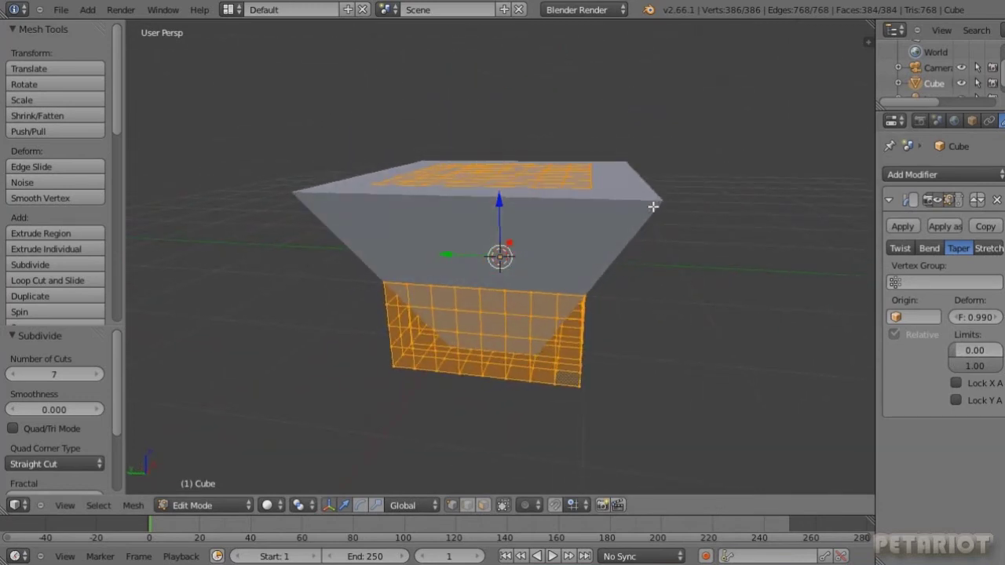
{"action": "middle_click_drag", "start_coordinate": [569, 253], "coordinate": [307, 277]}
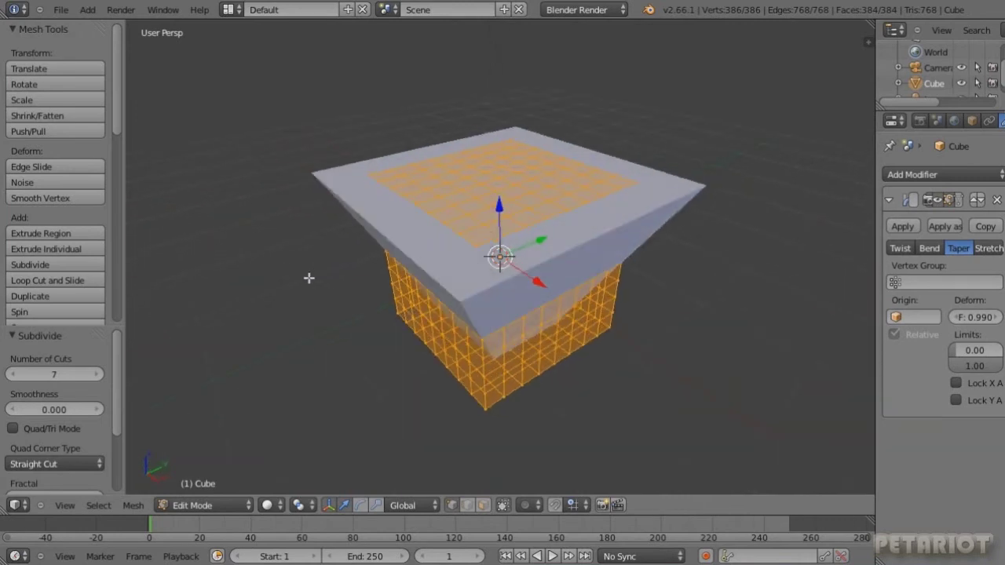
{"action": "middle_click_drag", "start_coordinate": [577, 279], "coordinate": [553, 266]}
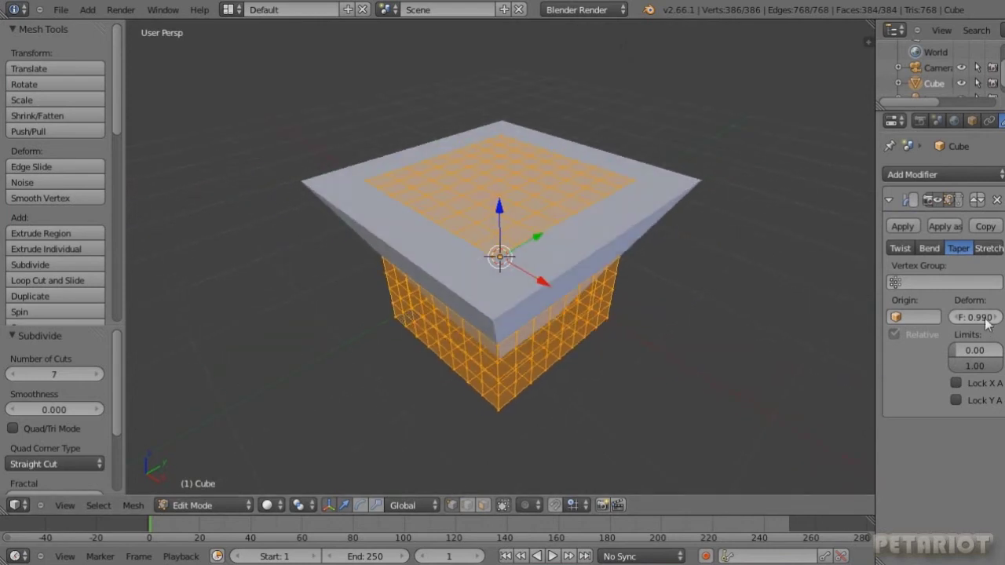
{"action": "left_click_drag", "start_coordinate": [988, 324], "coordinate": [695, 349]}
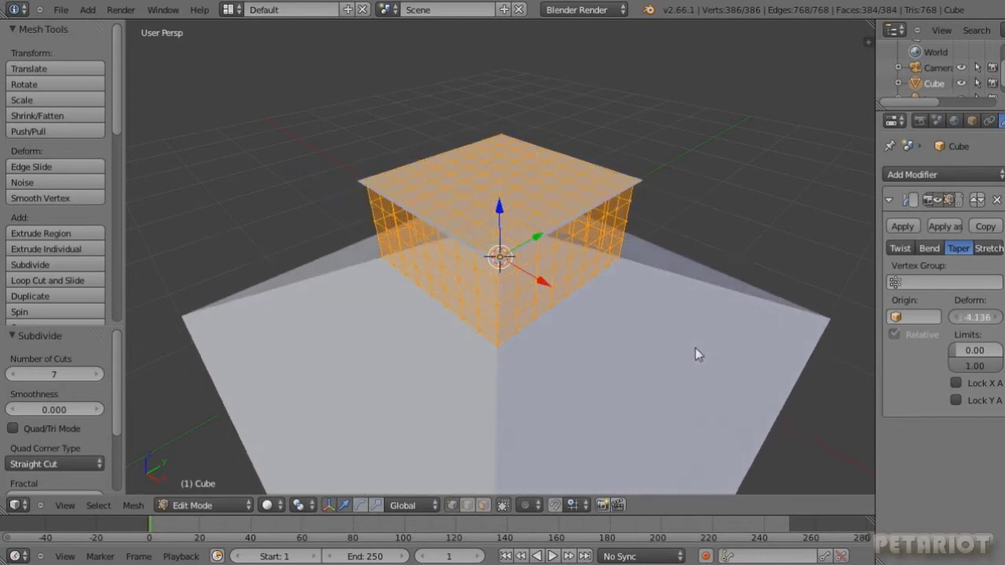
{"action": "middle_click_drag", "start_coordinate": [588, 359], "coordinate": [713, 363]}
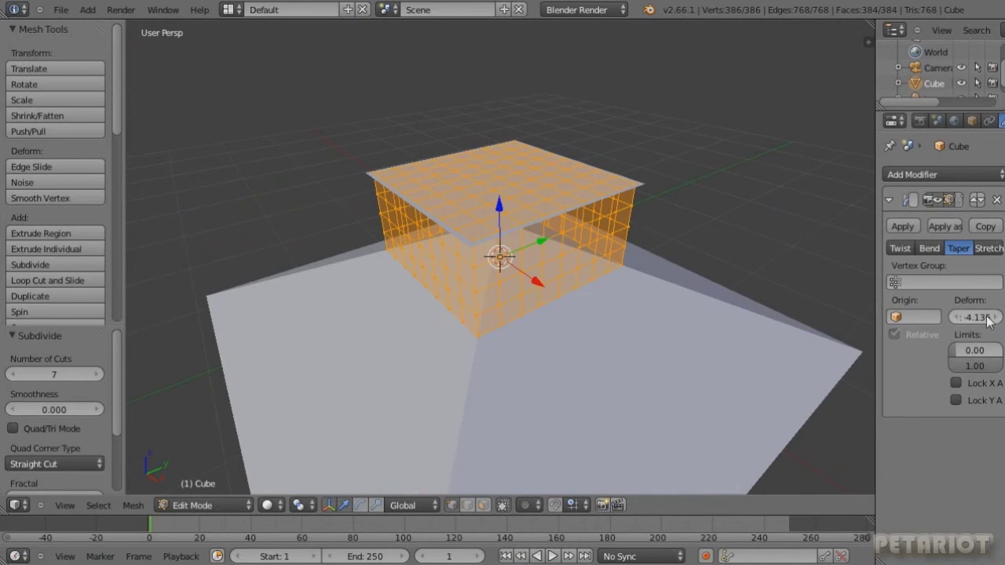
{"action": "left_click_drag", "start_coordinate": [967, 324], "coordinate": [978, 319]}
- Switch Simple Deform to Stretch and ease the factor from -4.094 toward -1.007
{"action": "left_click", "coordinate": [991, 249]}
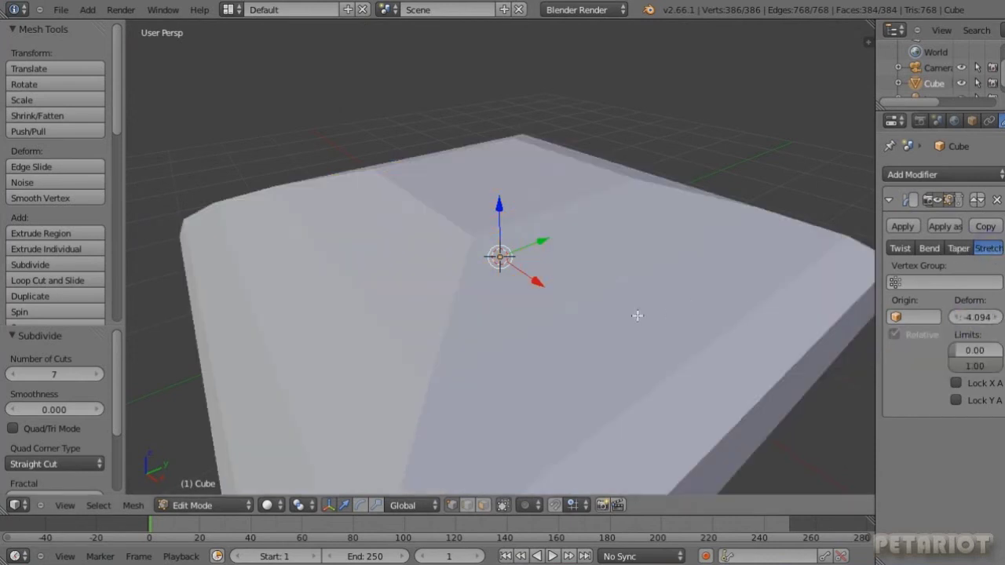
{"action": "scroll", "coordinate": [585, 310], "scroll_direction": "up", "scroll_amount": 3}
{"action": "scroll", "coordinate": [594, 276], "scroll_direction": "down", "scroll_amount": 4}
{"action": "scroll", "coordinate": [617, 267], "scroll_direction": "up", "scroll_amount": 5}
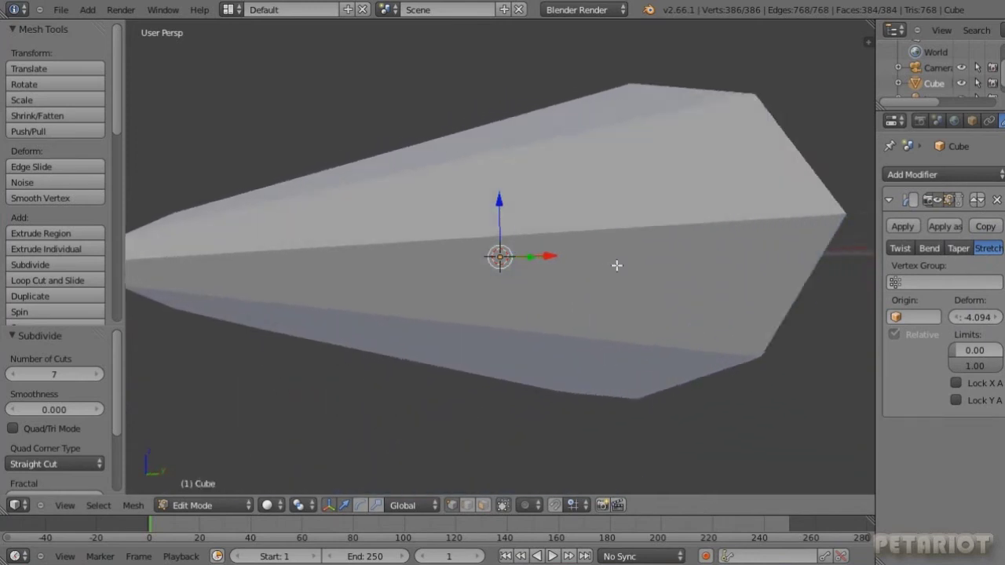
{"action": "middle_click_drag", "start_coordinate": [620, 293], "coordinate": [614, 311]}
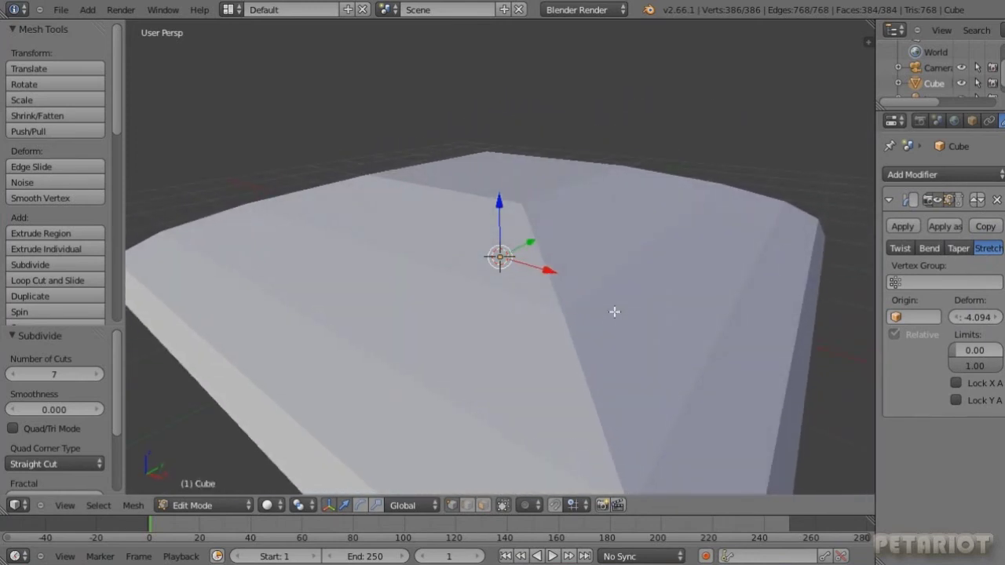
{"action": "middle_click_drag", "start_coordinate": [614, 312], "coordinate": [617, 408], "text": "ctrl"}
{"action": "middle_click_drag", "start_coordinate": [546, 352], "coordinate": [557, 382]}
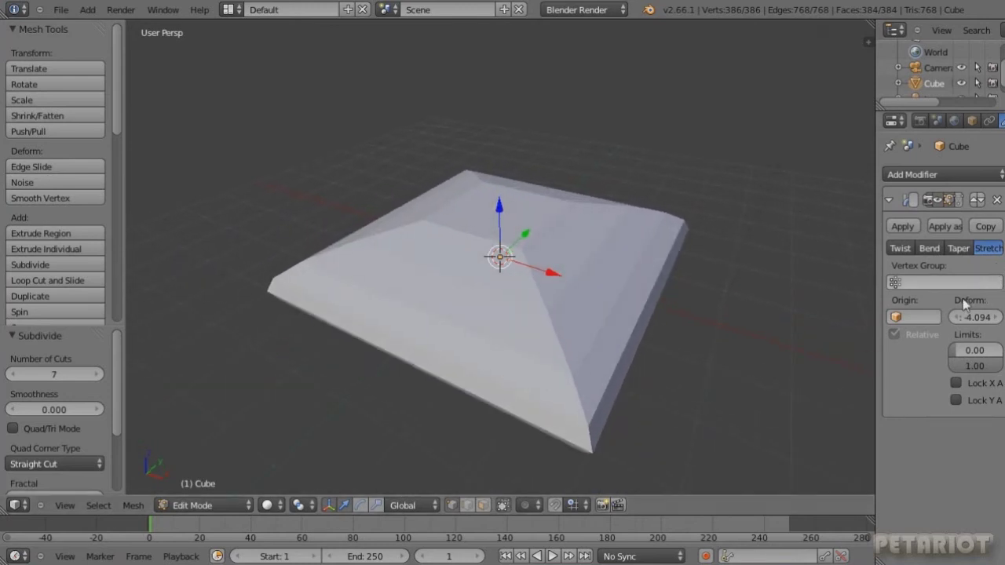
{"action": "left_click_drag", "start_coordinate": [975, 317], "coordinate": [1004, 317]}
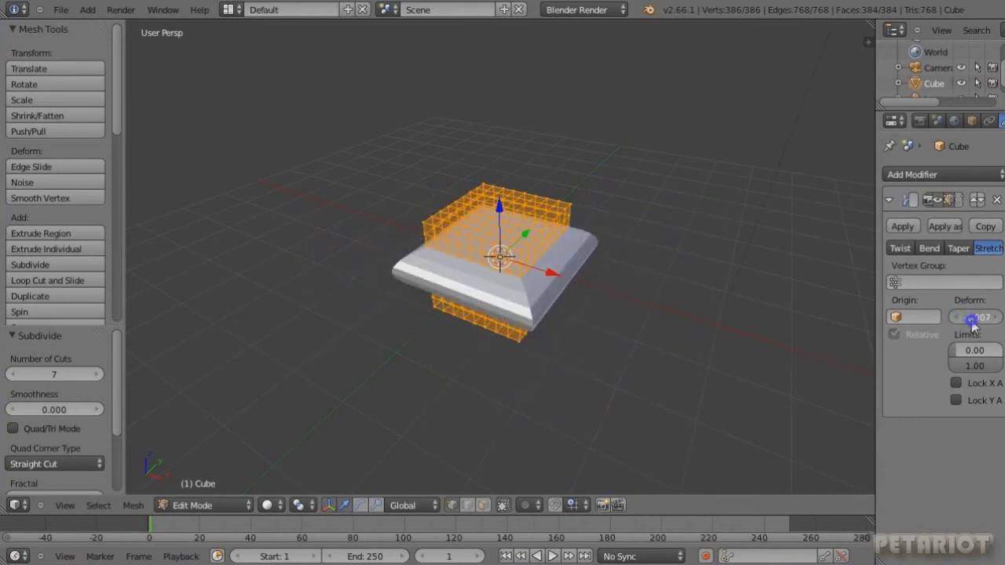
- Raise the Stretch factor through -0.286 up to 1.666 and set the lower limit to 0.12
{"action": "left_click_drag", "start_coordinate": [976, 317], "coordinate": [996, 317]}
{"action": "middle_click_drag", "start_coordinate": [504, 311], "coordinate": [508, 284]}
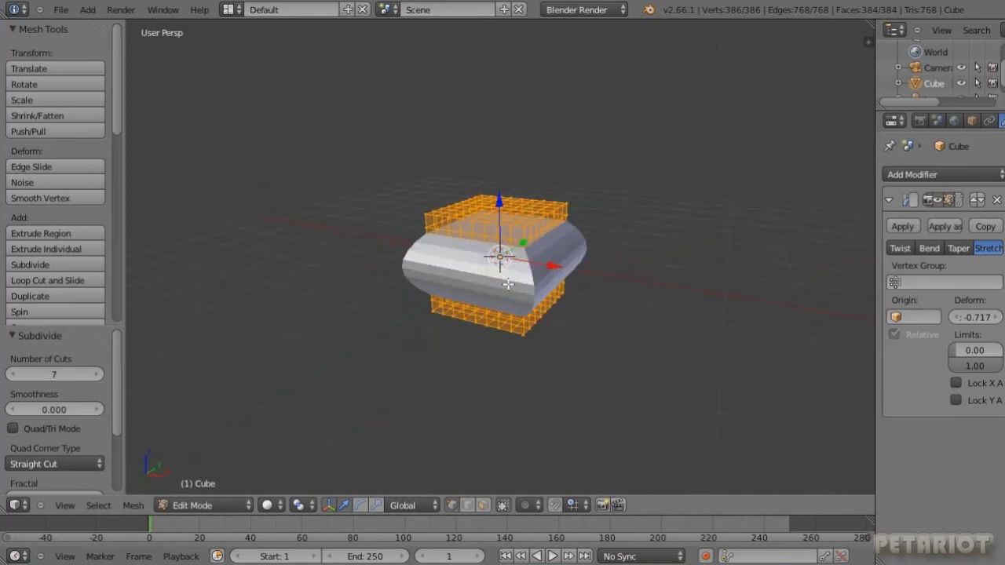
{"action": "left_click_drag", "start_coordinate": [977, 323], "coordinate": [1001, 317]}
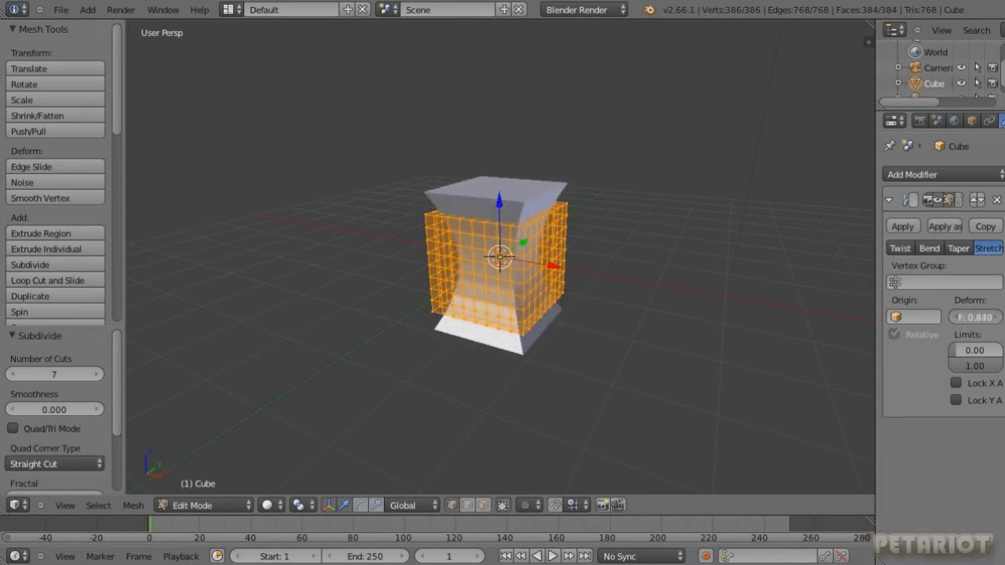
{"action": "left_click_drag", "start_coordinate": [979, 322], "coordinate": [982, 317]}
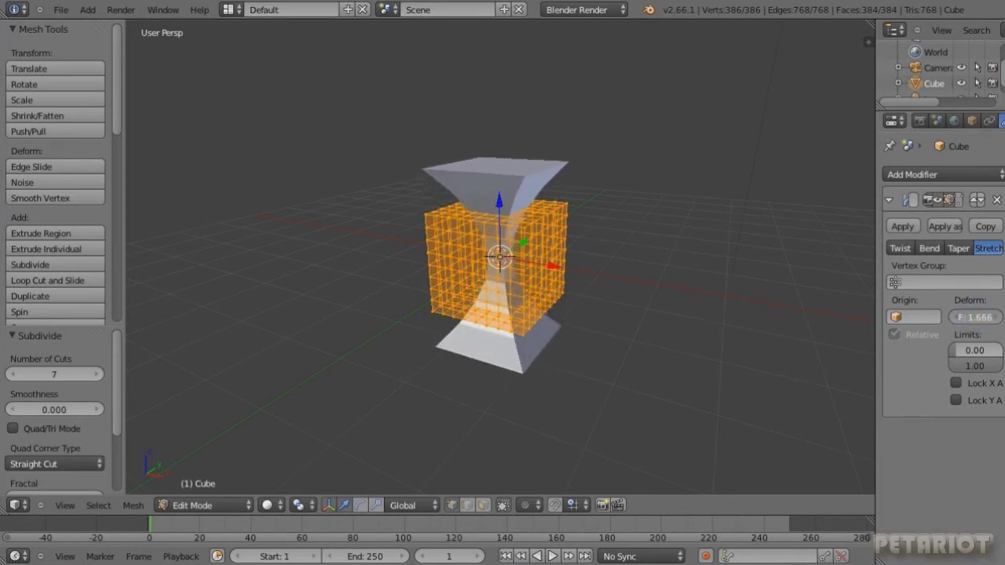
{"action": "middle_click_drag", "start_coordinate": [651, 296], "coordinate": [496, 138]}
{"action": "middle_click_drag", "start_coordinate": [388, 223], "coordinate": [301, 272]}
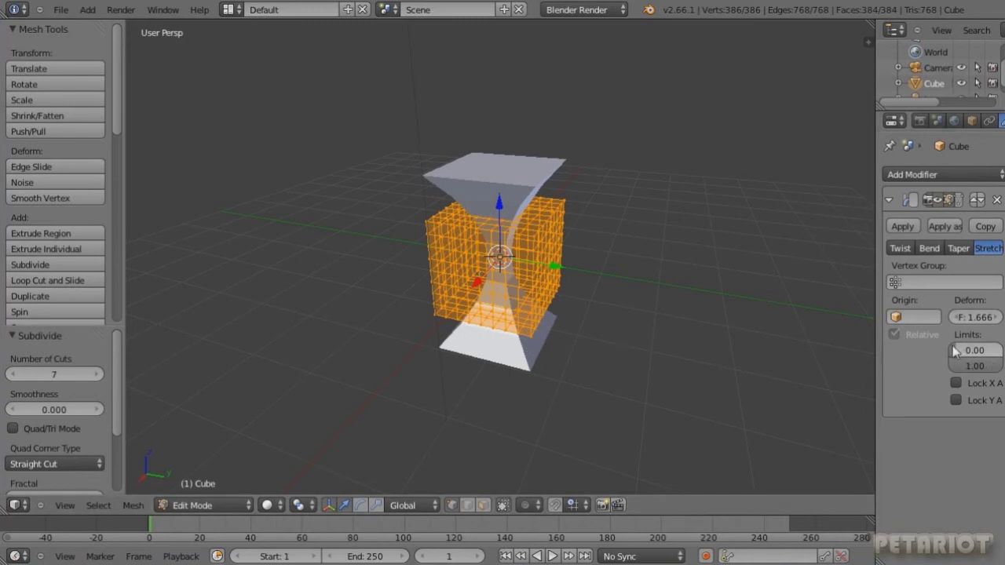
{"action": "left_click_drag", "start_coordinate": [957, 351], "coordinate": [969, 351]}
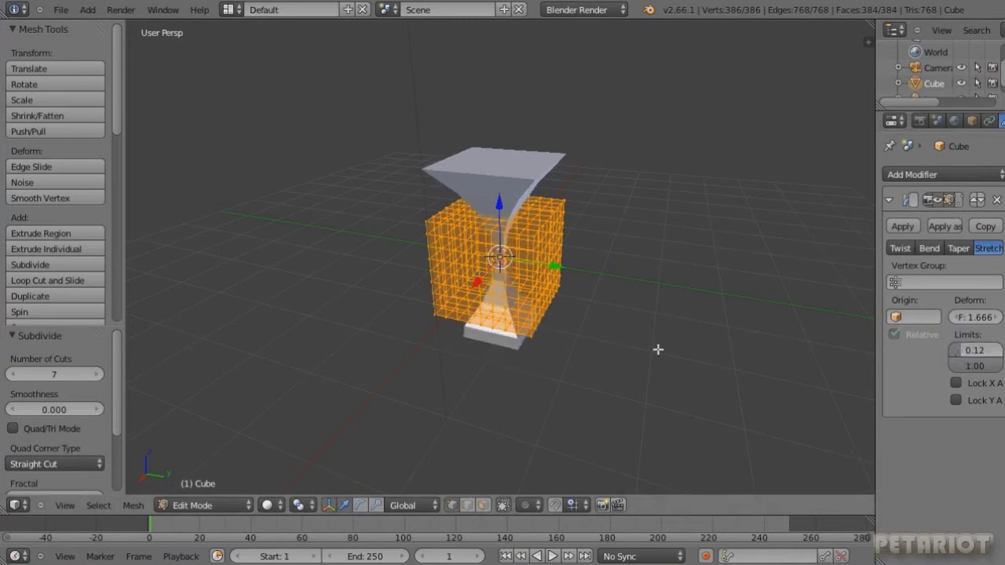
- Lower the Stretch upper limit to 0.90 and reduce the factor to 1.444
{"action": "middle_click_drag", "start_coordinate": [514, 339], "coordinate": [520, 314]}
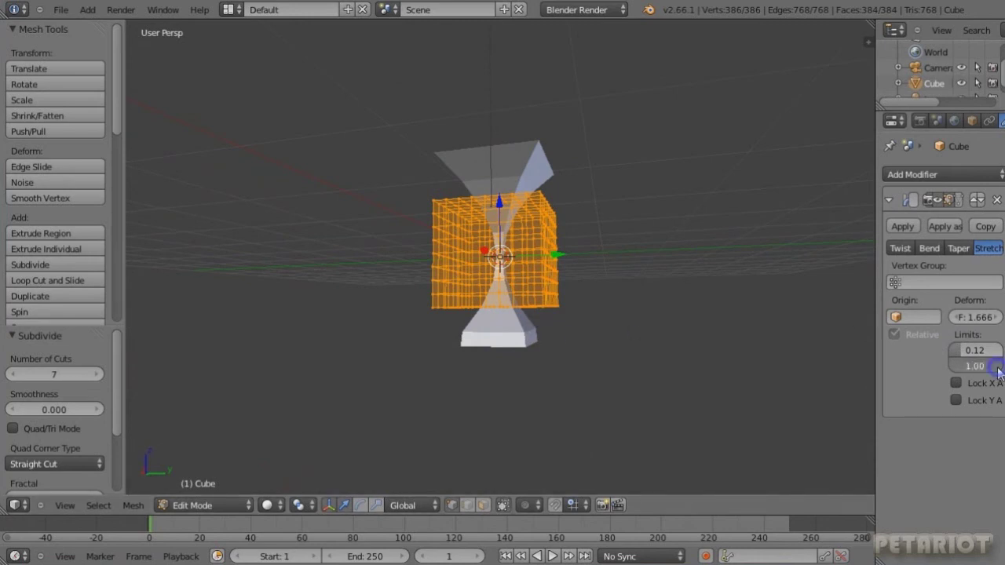
{"action": "left_click_drag", "start_coordinate": [997, 369], "coordinate": [992, 370]}
{"action": "middle_click_drag", "start_coordinate": [509, 192], "coordinate": [502, 217]}
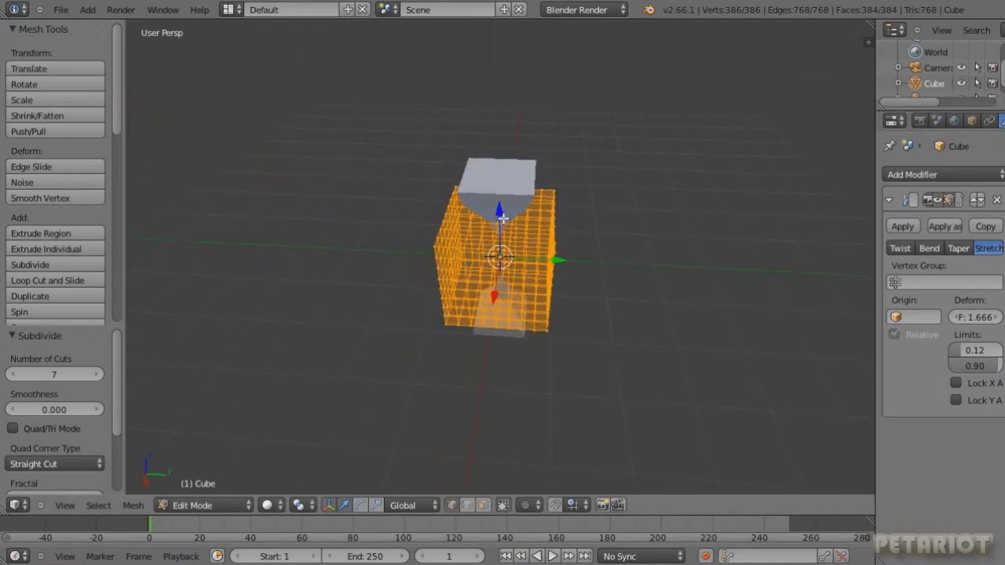
{"action": "scroll", "coordinate": [503, 214], "scroll_direction": "up", "scroll_amount": 10}
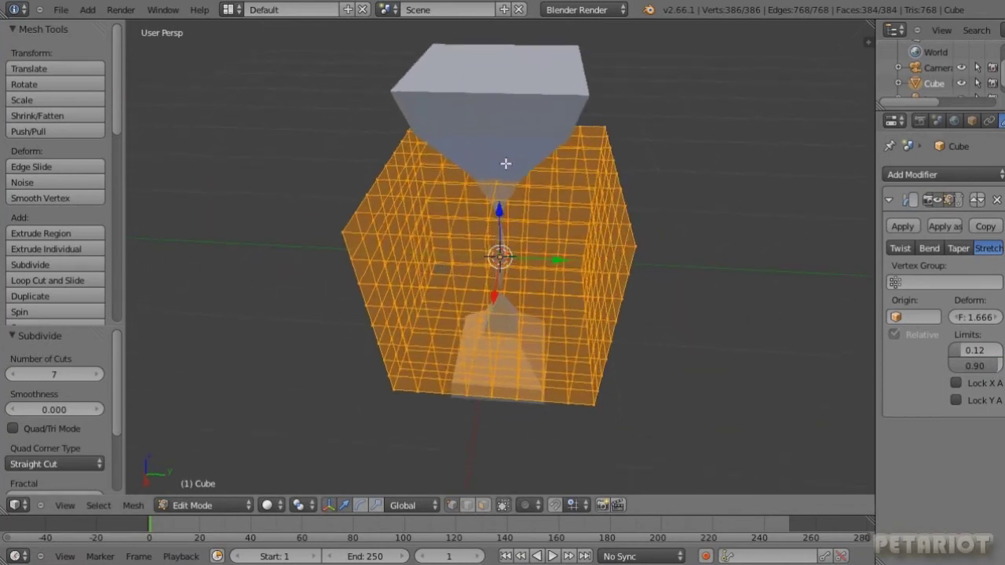
{"action": "scroll", "coordinate": [506, 140], "scroll_direction": "down", "scroll_amount": 6}
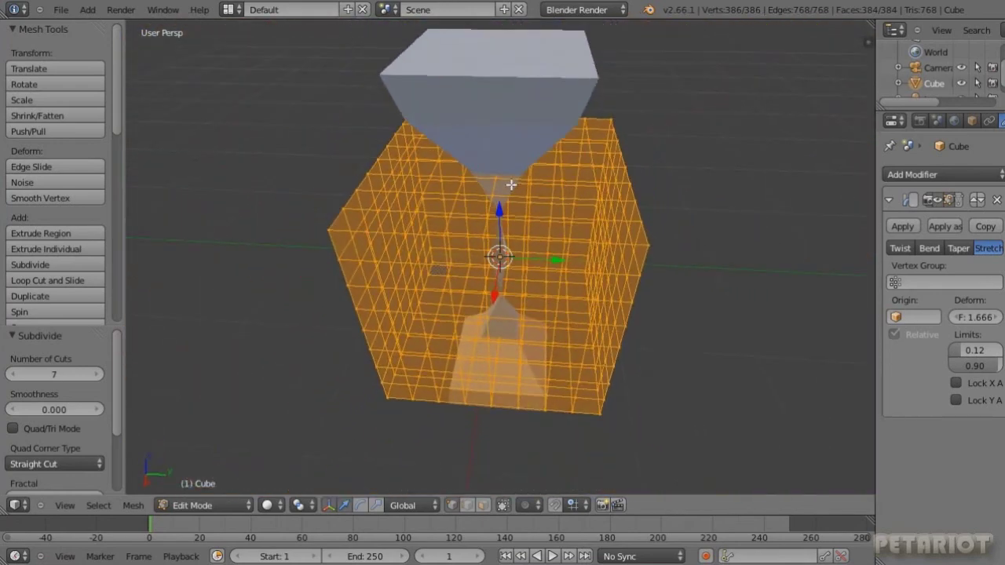
{"action": "scroll", "coordinate": [511, 149], "scroll_direction": "down", "scroll_amount": 3}
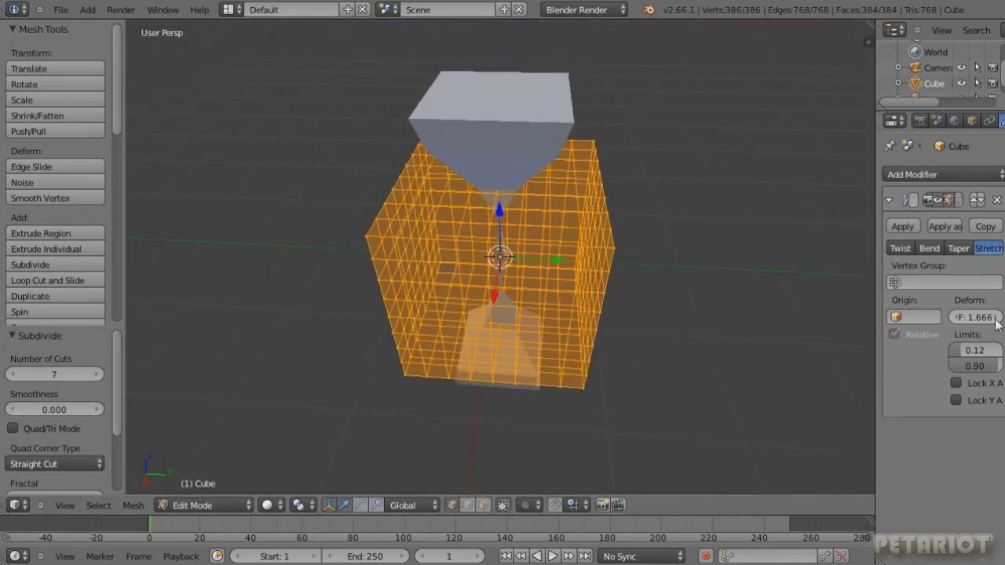
{"action": "left_click_drag", "start_coordinate": [976, 321], "coordinate": [909, 317]}
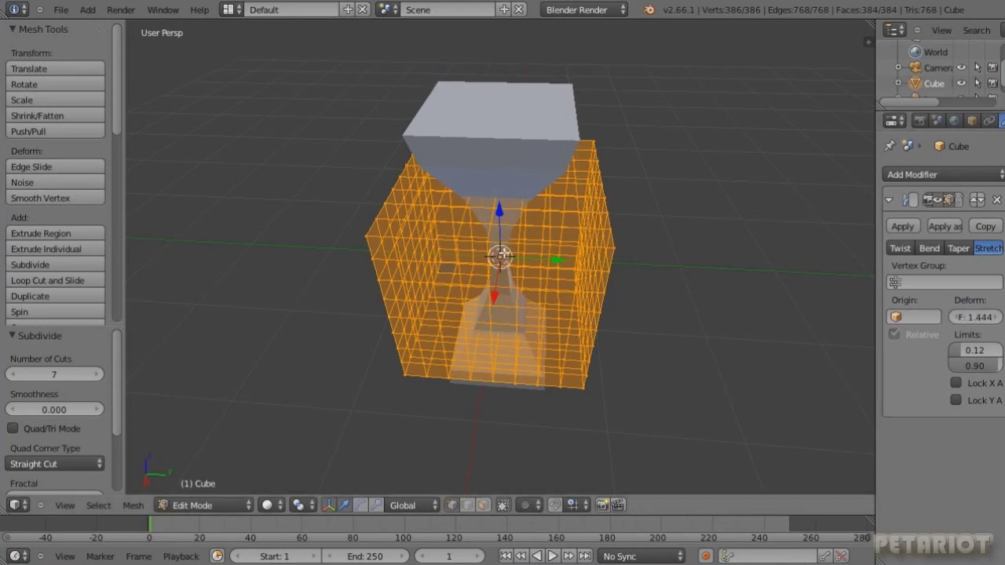
{"action": "middle_click_drag", "start_coordinate": [496, 292], "coordinate": [400, 269]}
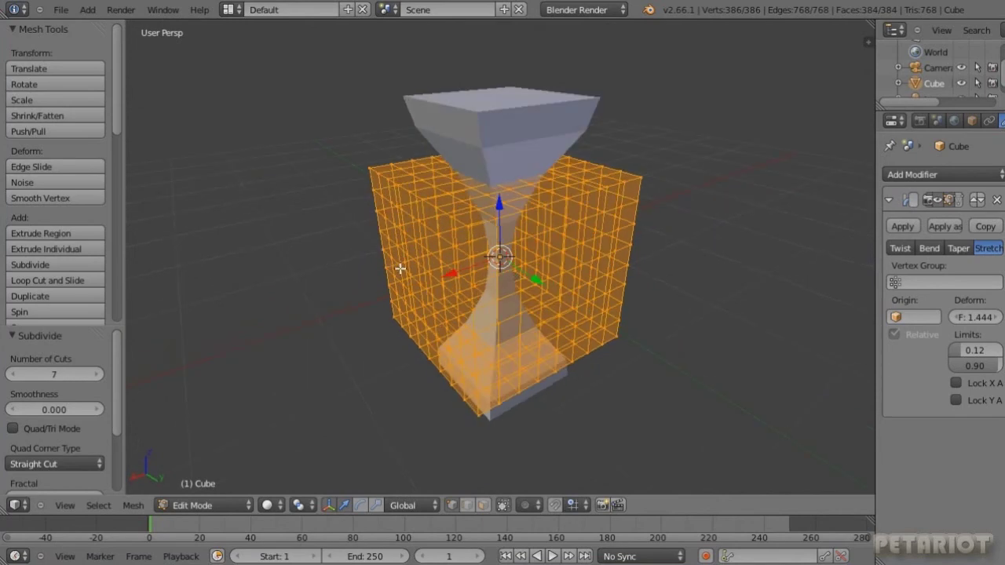
{"action": "middle_click_drag", "start_coordinate": [466, 242], "coordinate": [482, 255]}
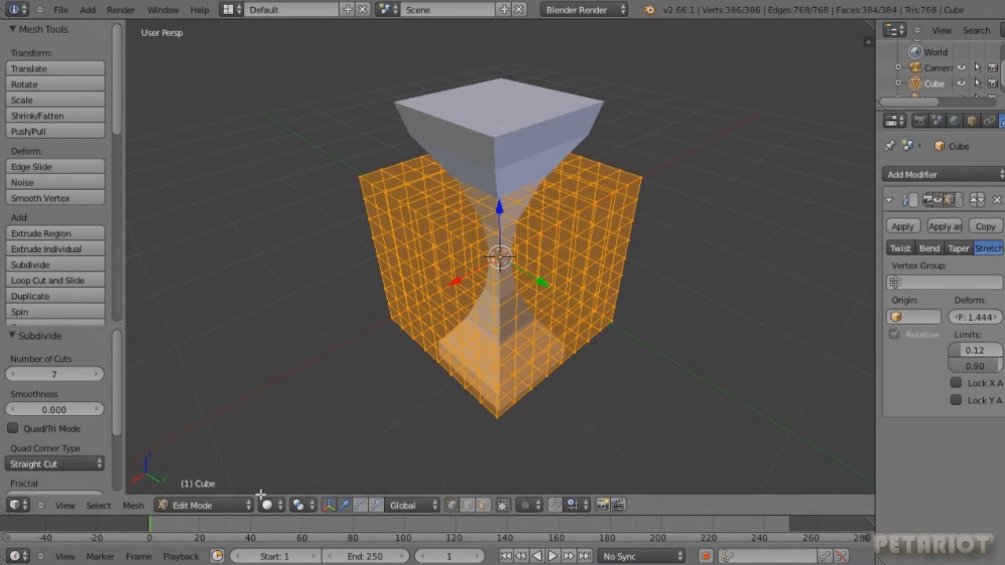
- In Object Mode, add a second Simple Deform set to Bend (0.350, limits 0.00–1.00)
{"action": "key", "text": "Tab"}
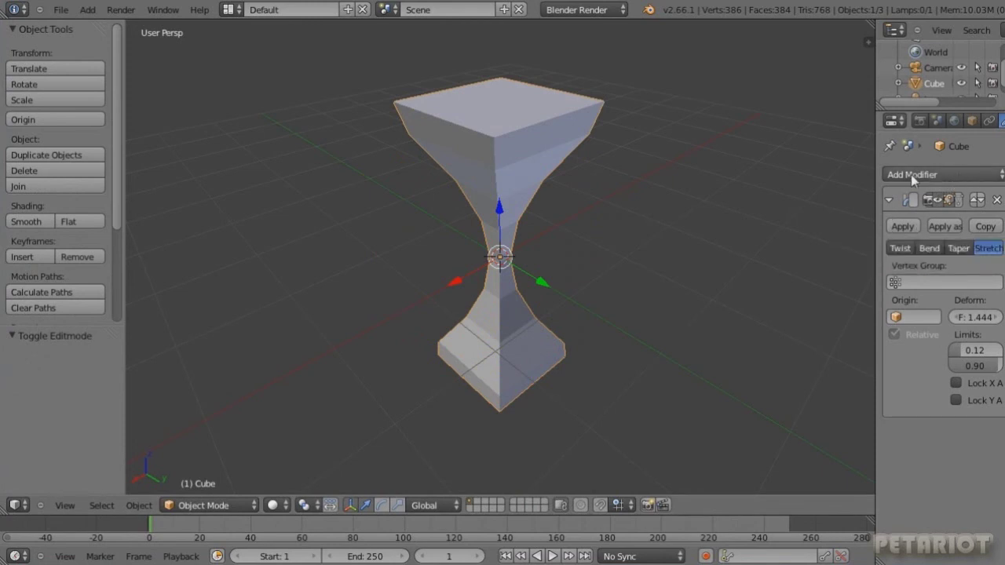
{"action": "left_click", "coordinate": [962, 179]}
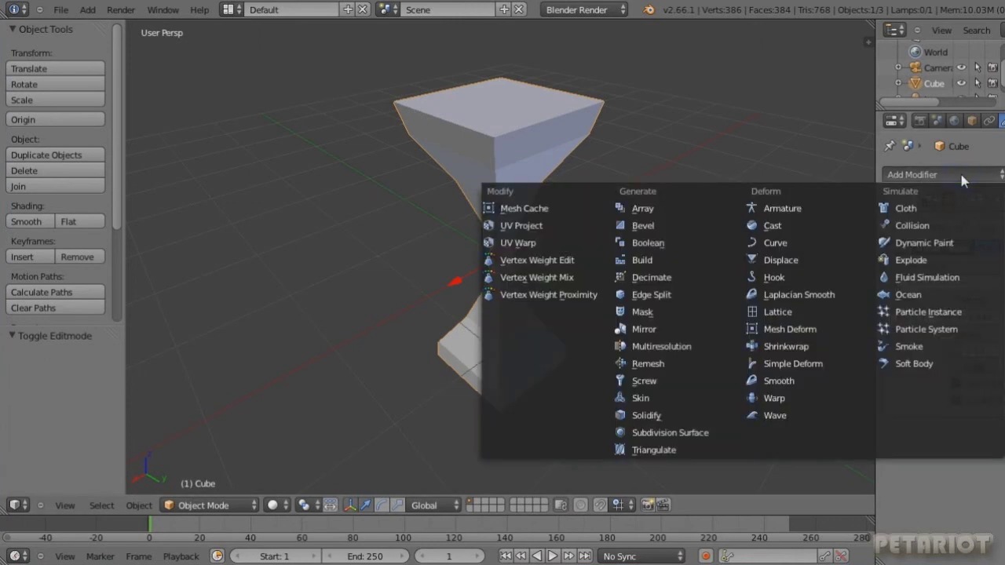
{"action": "left_click", "coordinate": [786, 365]}
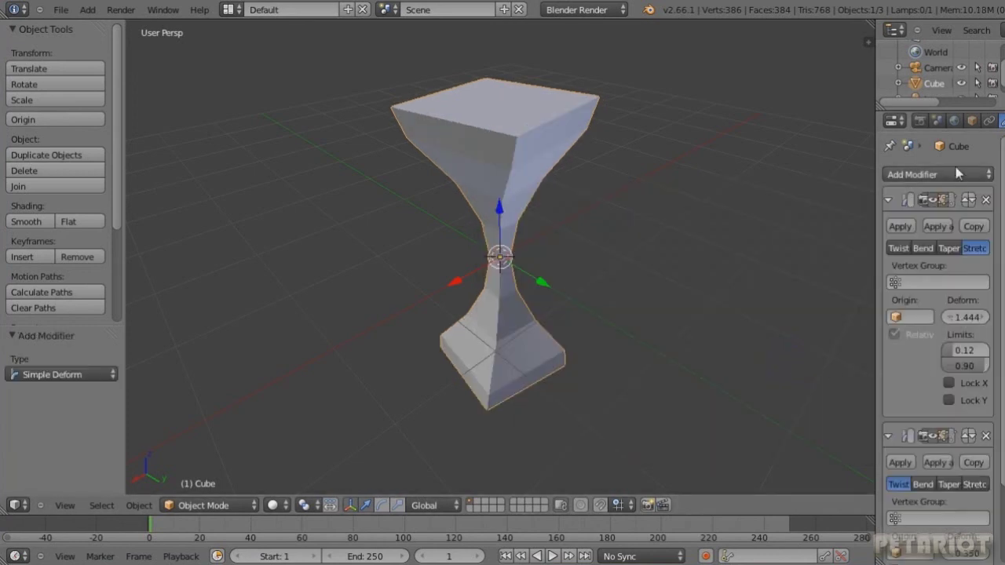
{"action": "left_click", "coordinate": [889, 200]}
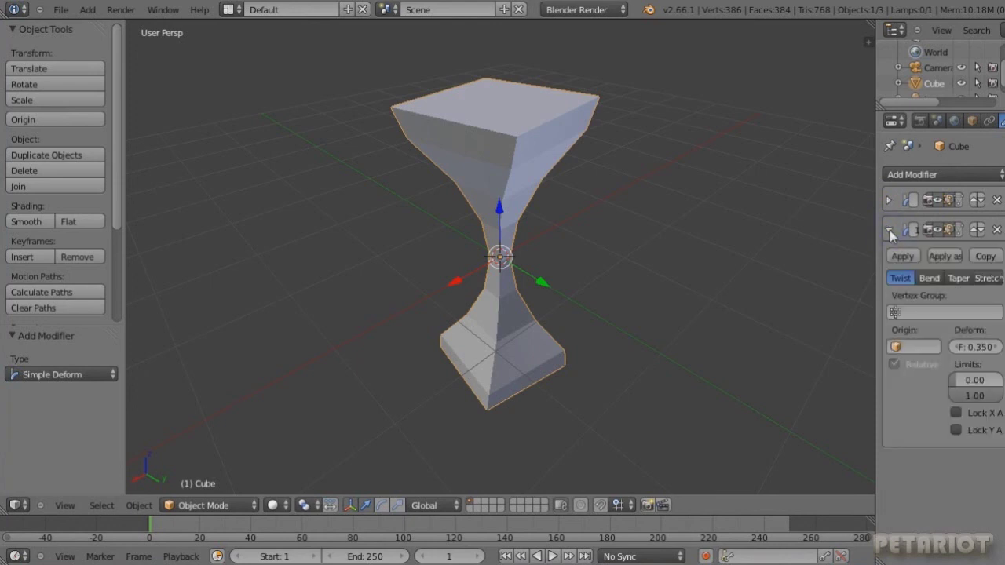
{"action": "left_click", "coordinate": [930, 280]}
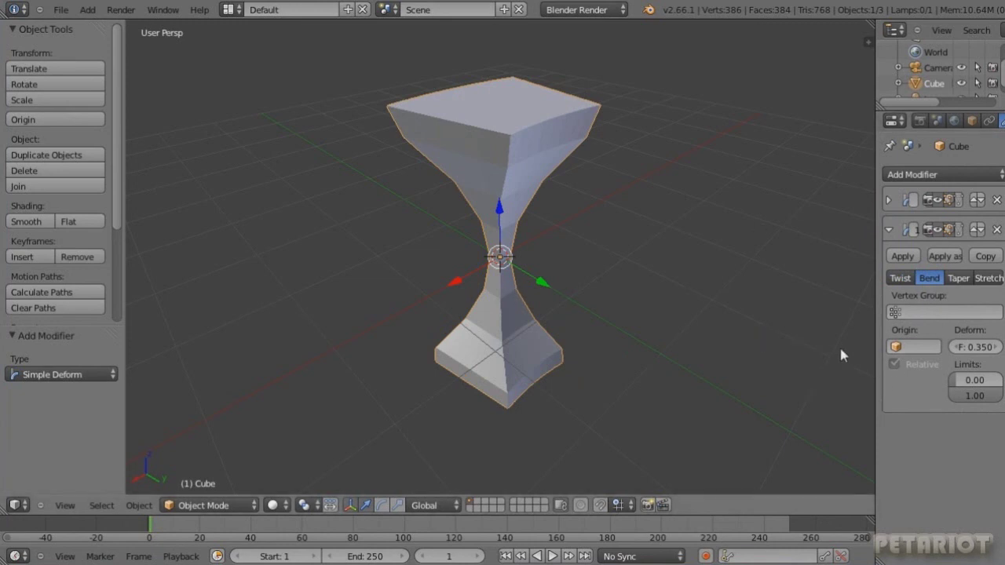
{"action": "left_click", "coordinate": [888, 200]}
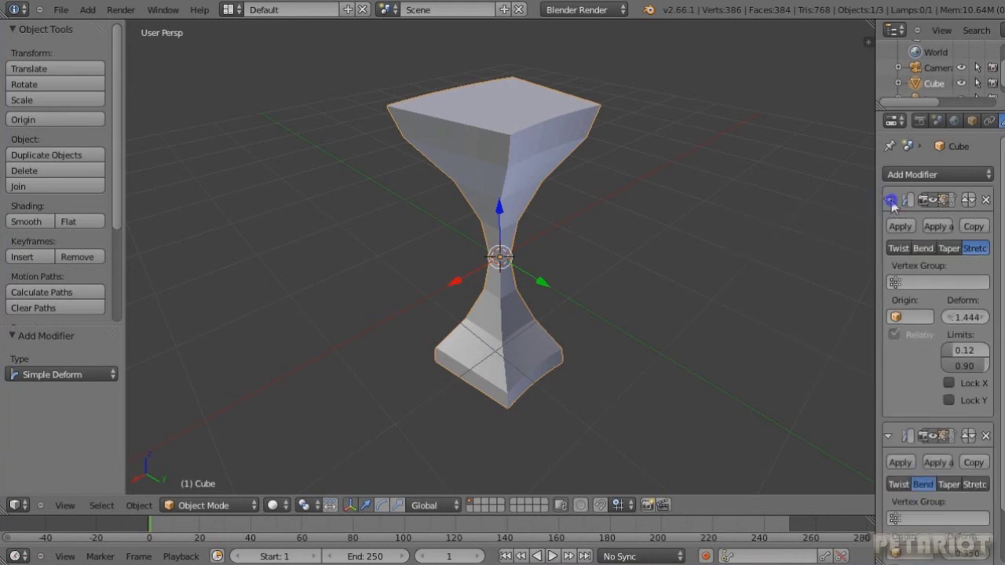
{"action": "left_click", "coordinate": [889, 199]}
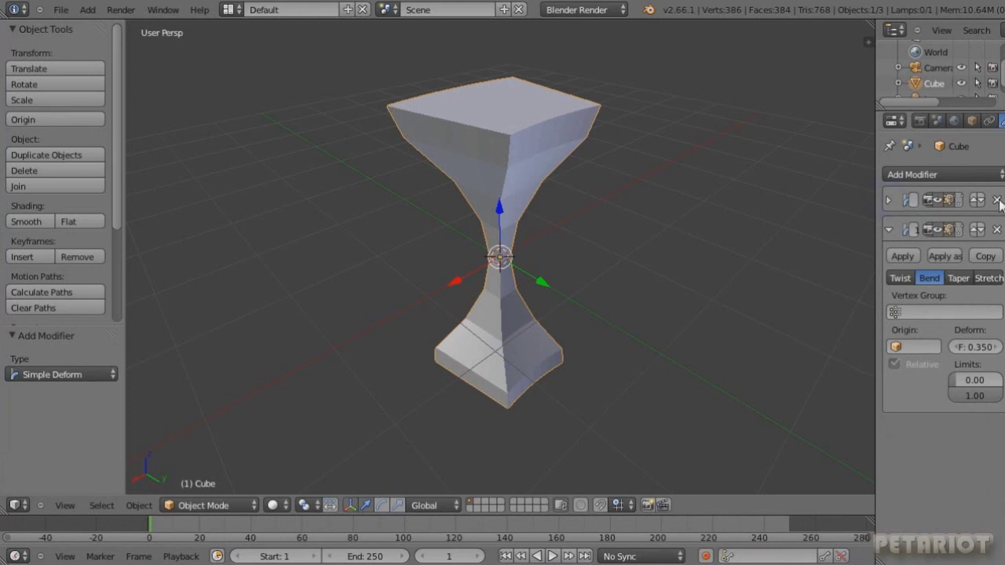
{"action": "left_click", "coordinate": [889, 201]}
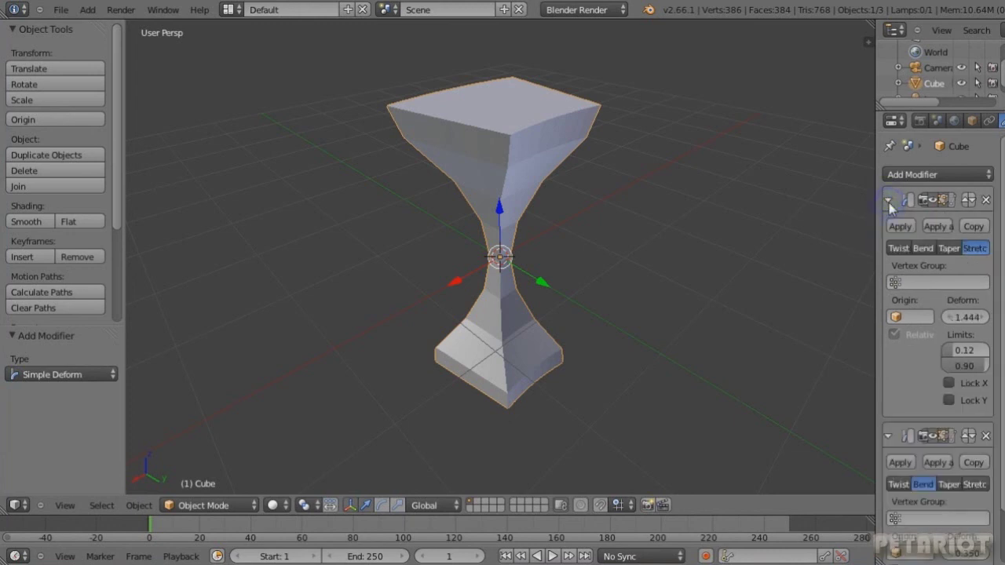
- Duplicate the Stretch modifier, reorder it, then delete the Bend modifier and the duplicate
{"action": "left_click", "coordinate": [978, 227]}
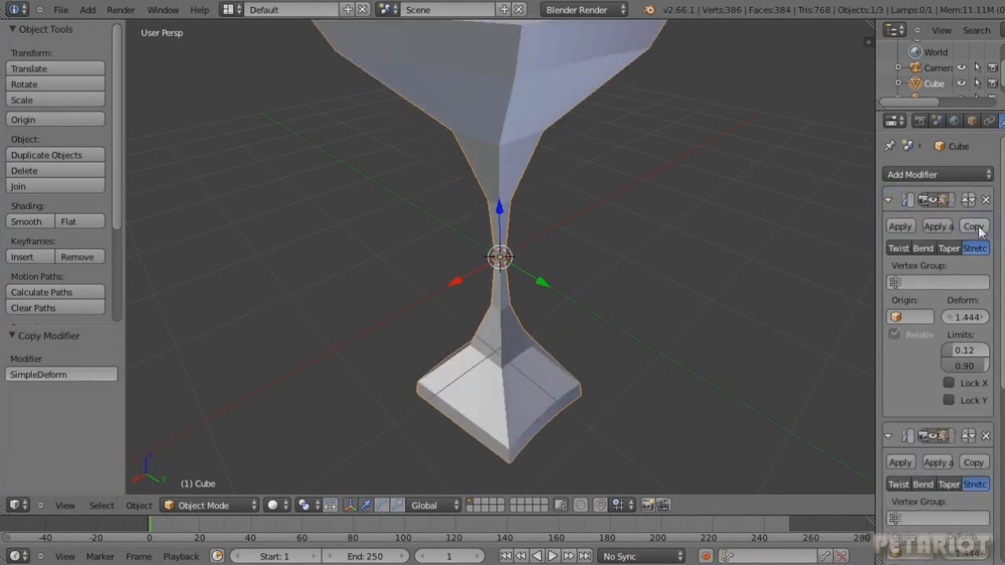
{"action": "left_click_drag", "start_coordinate": [1003, 305], "coordinate": [999, 491]}
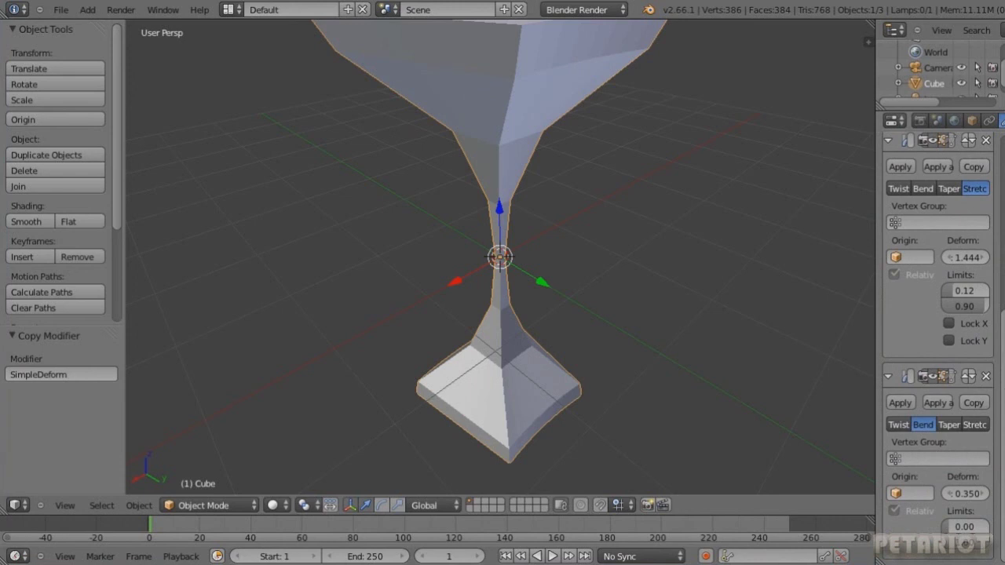
{"action": "scroll", "coordinate": [938, 346], "scroll_direction": "up", "scroll_amount": 8}
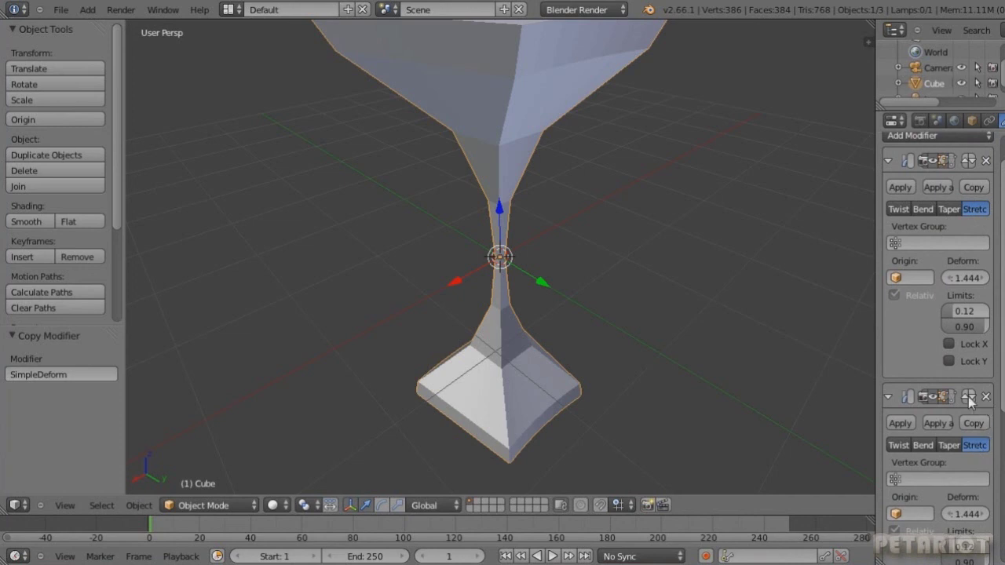
{"action": "left_click", "coordinate": [965, 397]}
{"action": "left_click", "coordinate": [973, 397]}
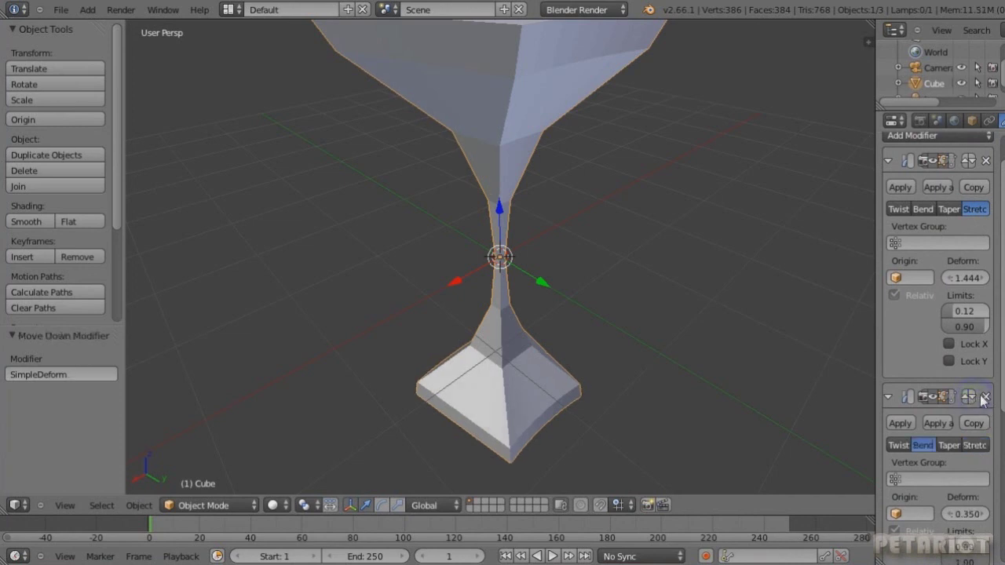
{"action": "left_click", "coordinate": [986, 398]}
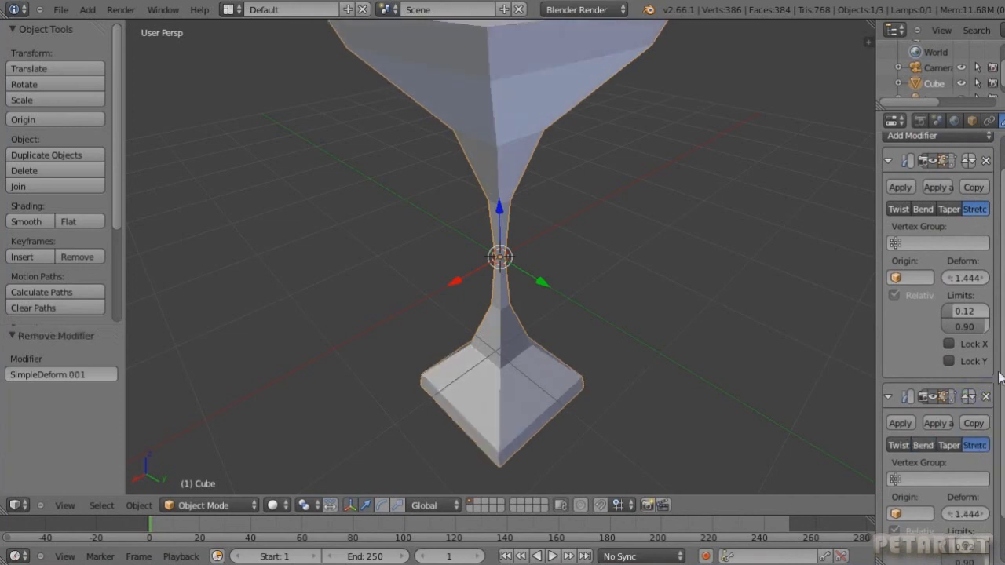
{"action": "scroll", "coordinate": [995, 369], "scroll_direction": "down", "scroll_amount": 2}
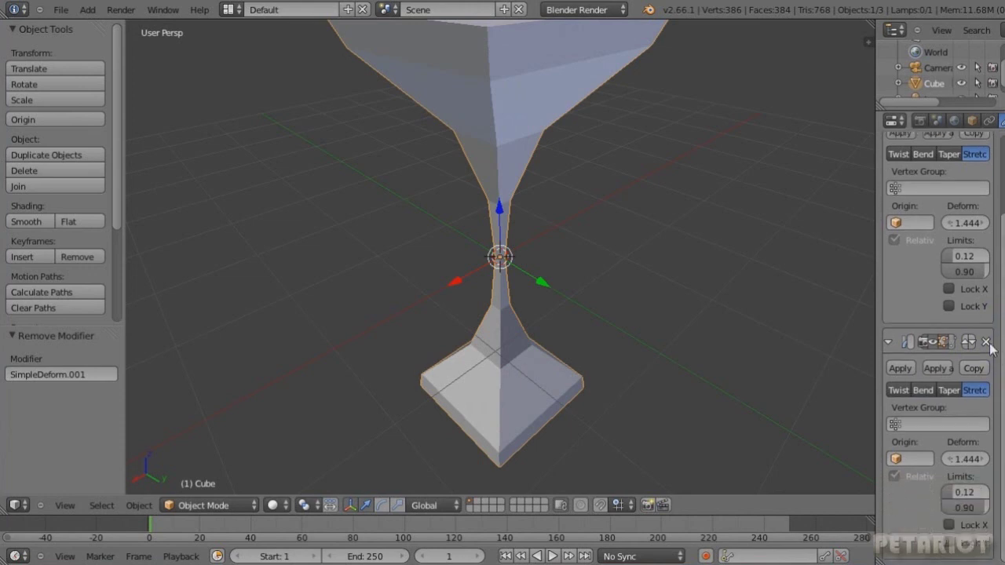
{"action": "left_click", "coordinate": [987, 345]}
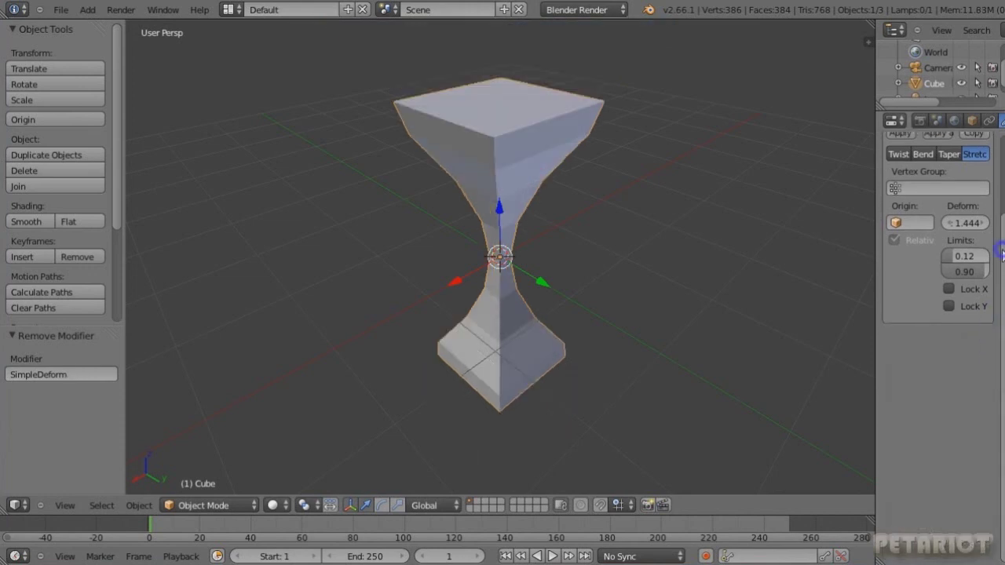
- Apply the Stretch Simple Deform modifier, baking the hourglass into the cube mesh
{"action": "scroll", "coordinate": [1001, 235], "scroll_direction": "up", "scroll_amount": 2}
{"action": "scroll", "coordinate": [1003, 191], "scroll_direction": "up", "scroll_amount": 1}
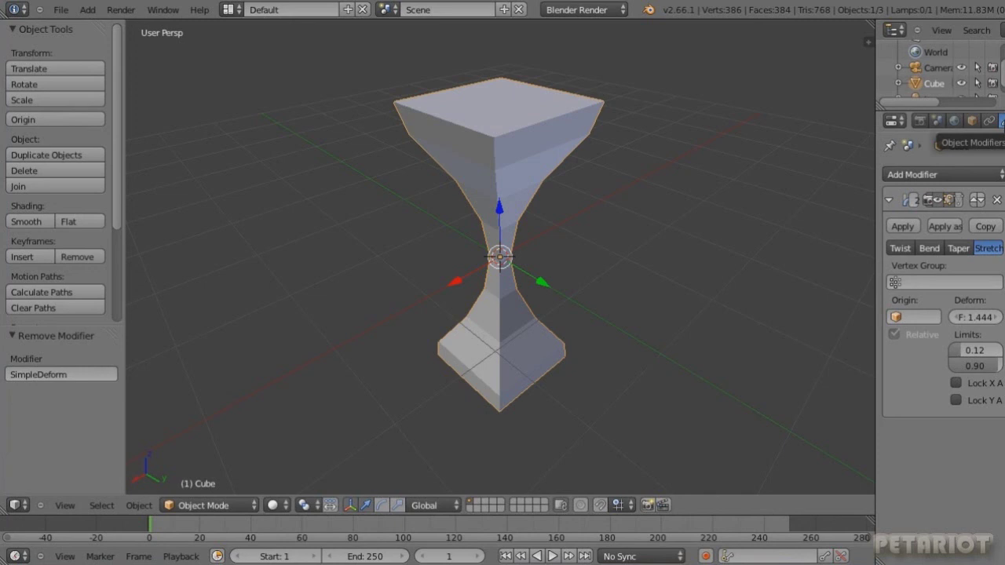
{"action": "mouse_move", "coordinate": [489, 348]}
{"action": "middle_mouse_down"}
{"action": "mouse_move", "coordinate": [498, 341]}
{"action": "mouse_move", "coordinate": [531, 365]}
{"action": "middle_mouse_up"}
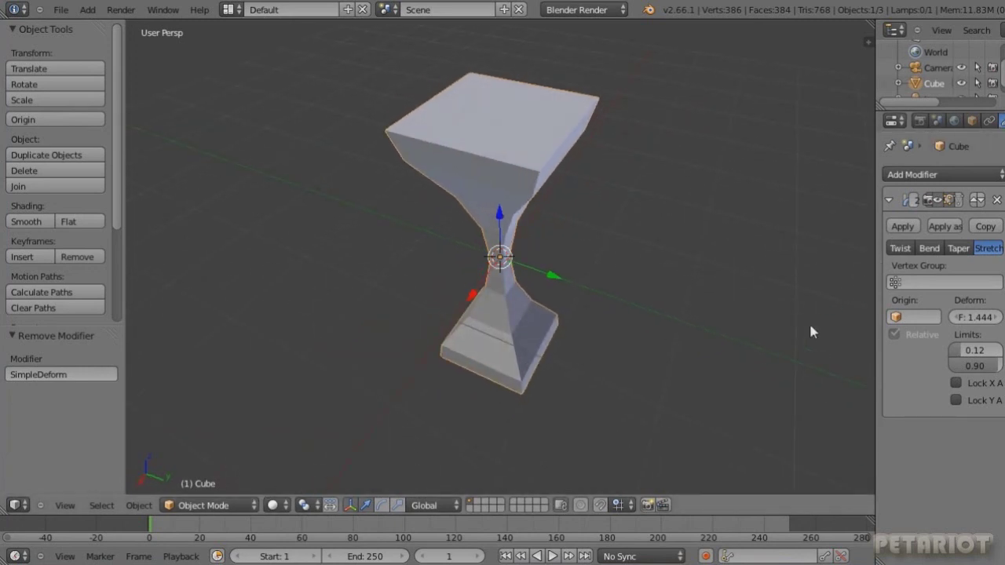
{"action": "left_click", "coordinate": [902, 227]}
{"action": "middle_click_drag", "start_coordinate": [586, 297], "coordinate": [473, 307]}
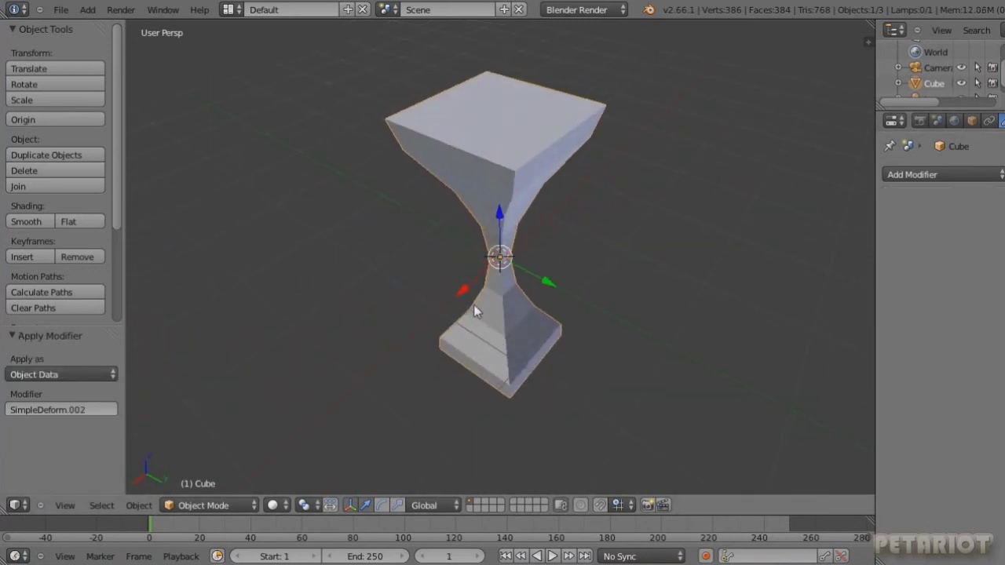